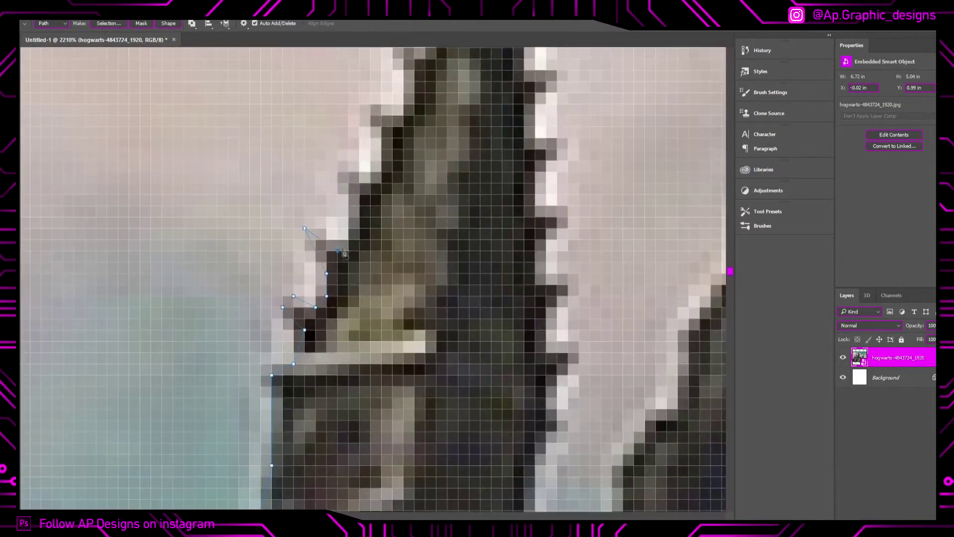
- Trace a Pen path along the castle spire outlines against the sky, then fit the image in view
scroll(343, 254, up, 5)
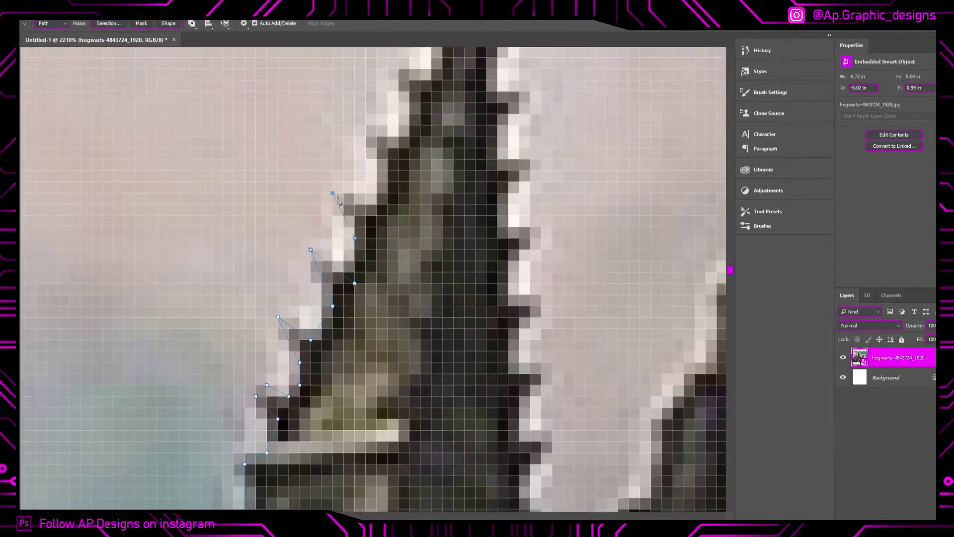
scroll(345, 278, up, 5)
scroll(347, 308, up, 3)
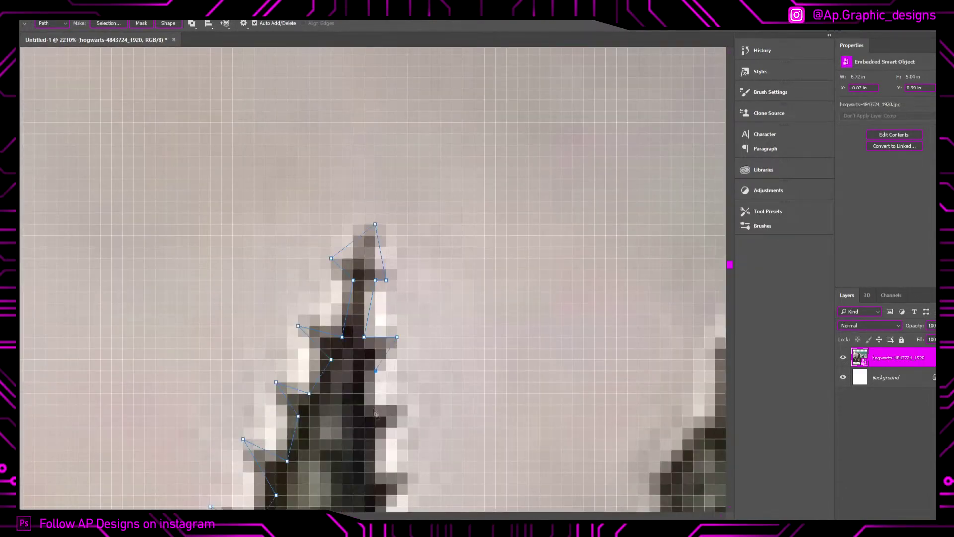
scroll(375, 412, down, 3)
scroll(378, 388, down, 3)
scroll(383, 357, down, 3)
scroll(390, 318, down, 2)
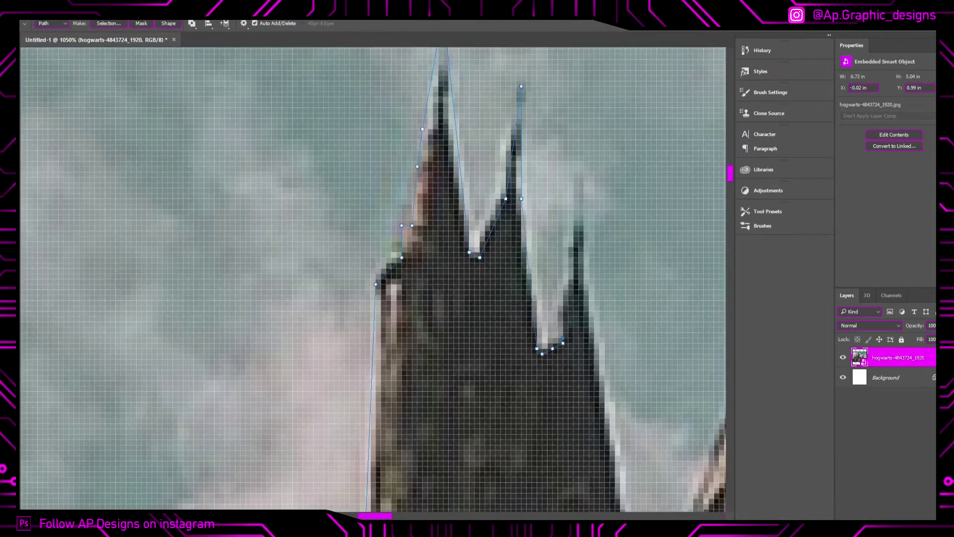
key(ctrl+0)
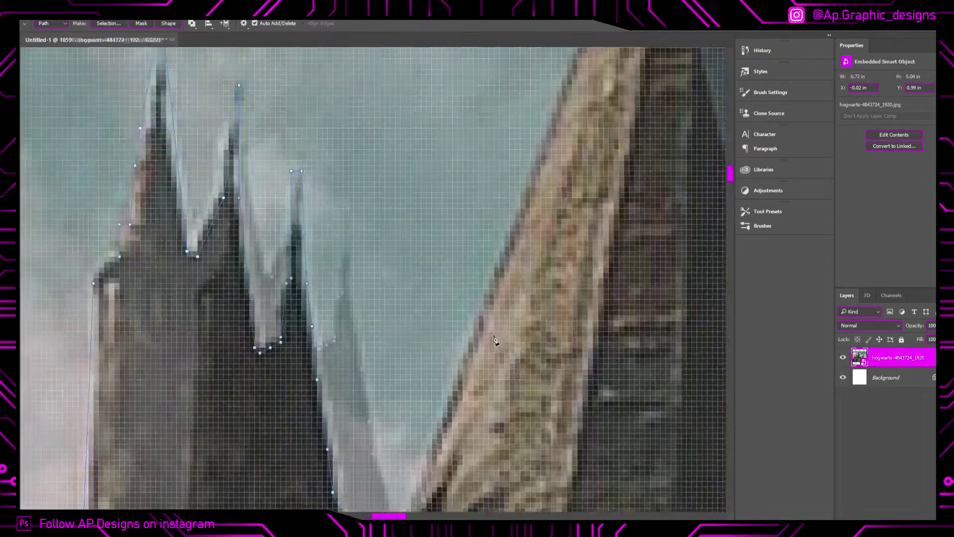
- Add path anchors down the curved edge of the tower
scroll(377, 189, up, 5)
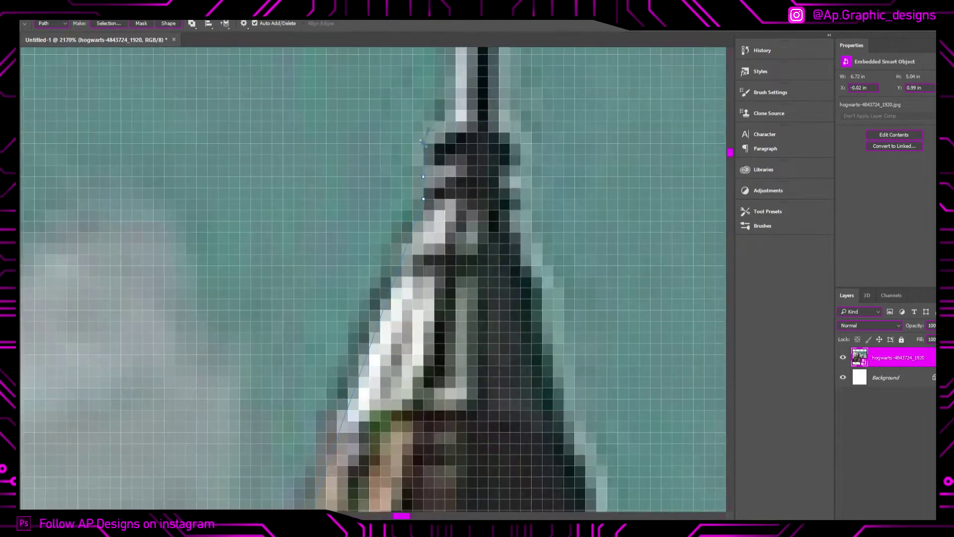
scroll(477, 199, down, 3)
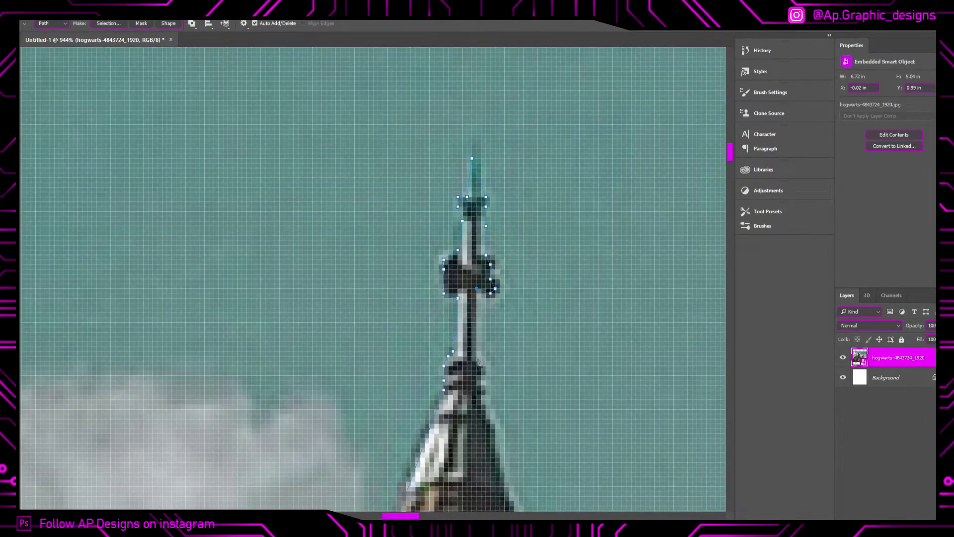
scroll(479, 361, down, 3)
scroll(460, 197, up, 3)
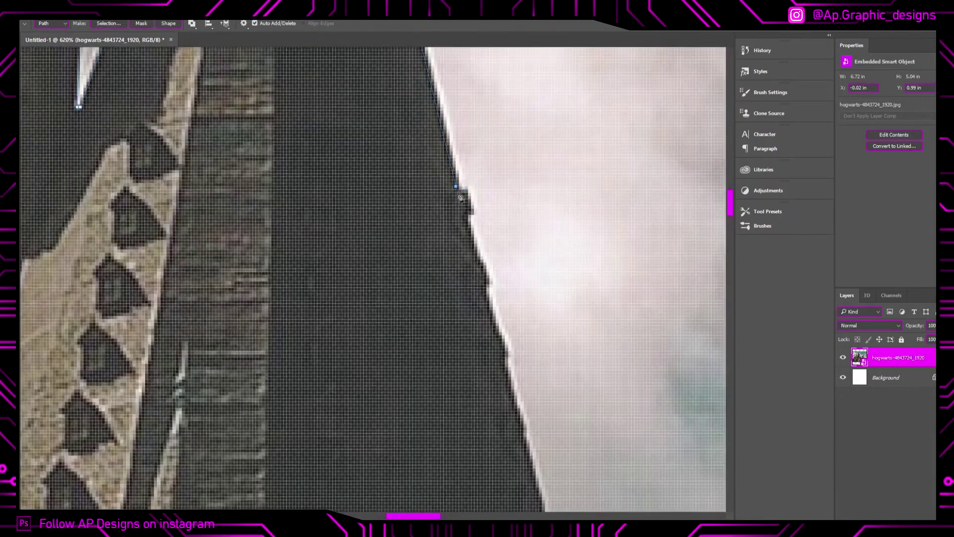
scroll(503, 348, down, 5)
scroll(348, 348, down, 2)
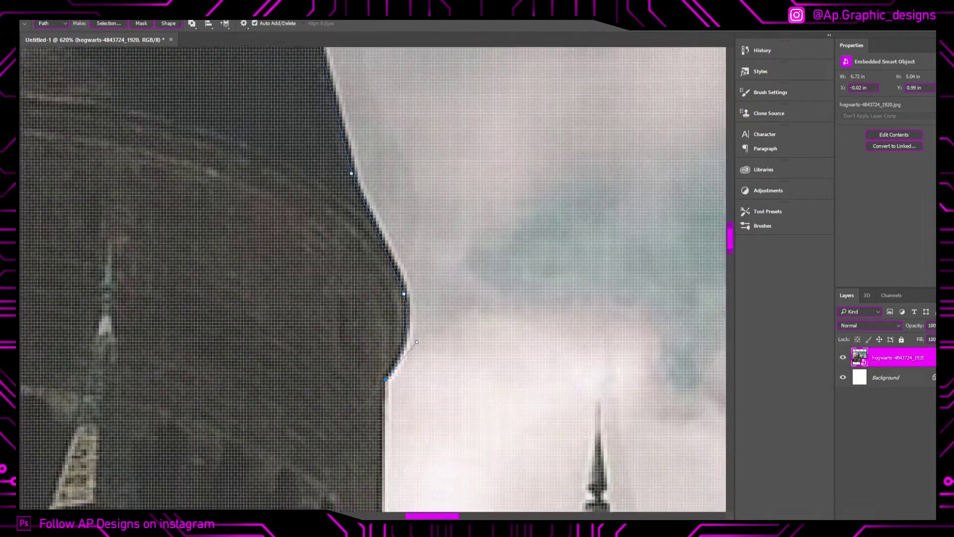
click(372, 358)
click(335, 439)
scroll(311, 450, down, 5)
scroll(311, 450, down, 3)
scroll(311, 450, up, 6)
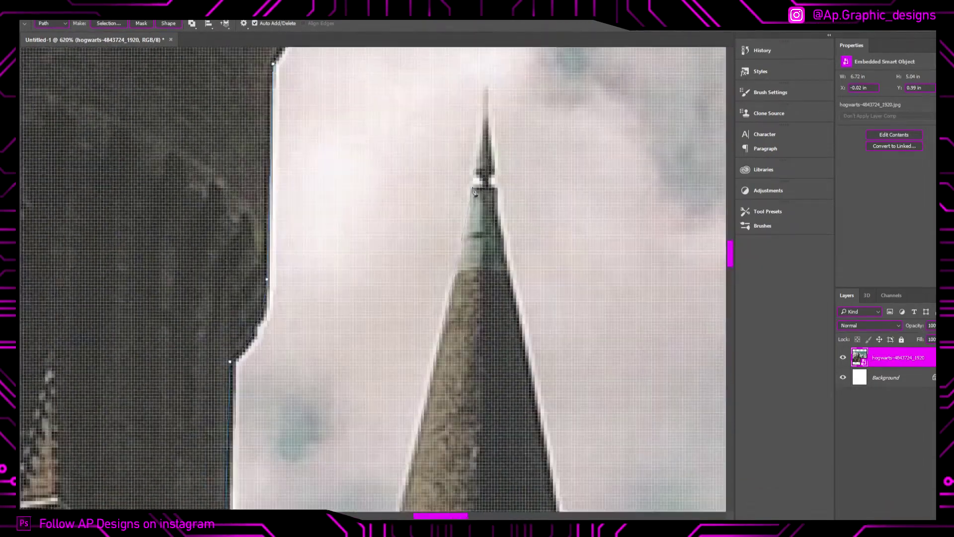
scroll(499, 192, down, 5)
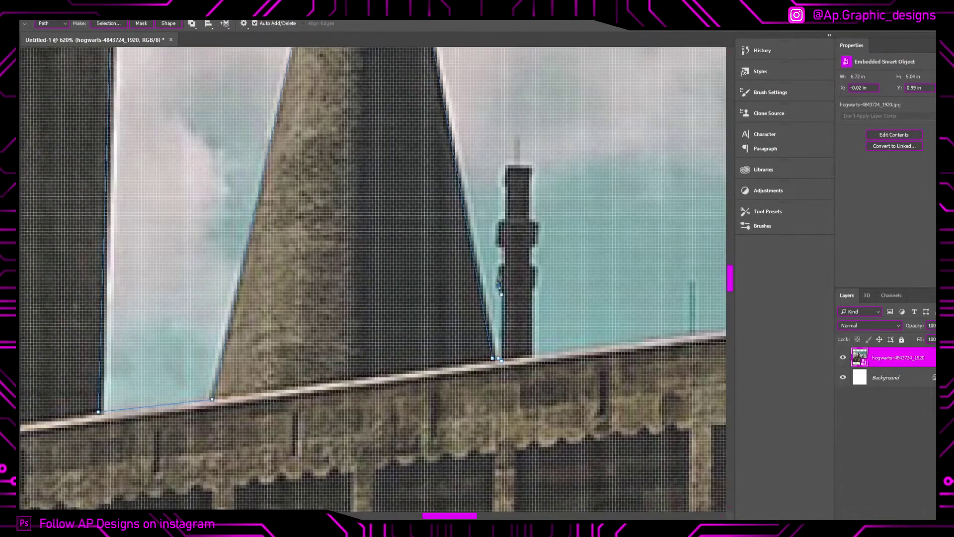
scroll(536, 230, up, 3)
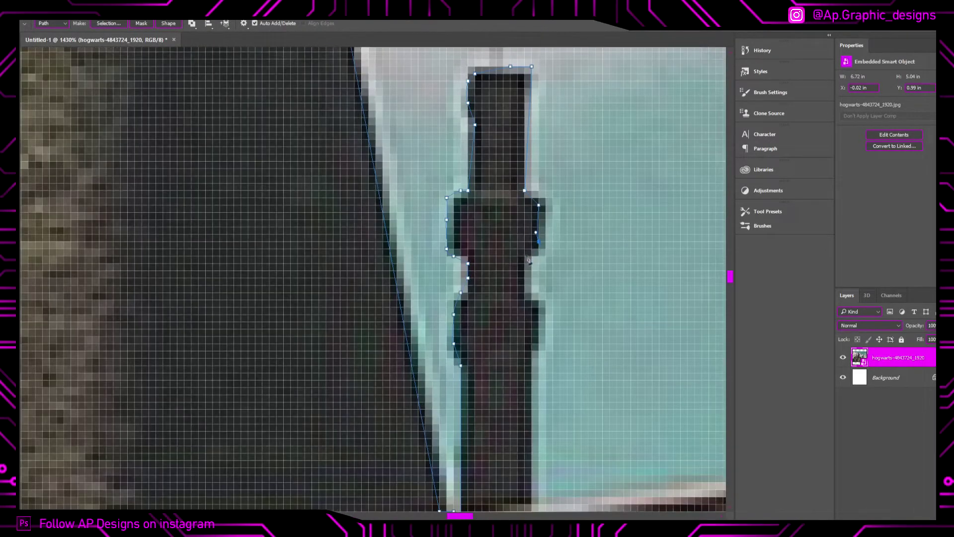
scroll(539, 354, down, 5)
scroll(598, 313, up, 4)
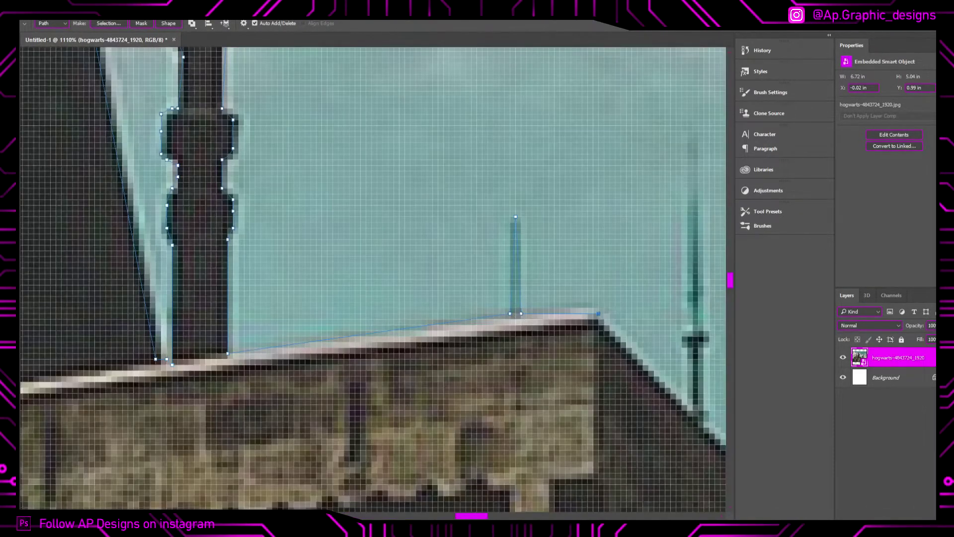
- Extend the path right through the roof-tower junction, tower overhang and spire tip to the cliff edge
scroll(373, 278, right, 5)
scroll(372, 278, down, 3)
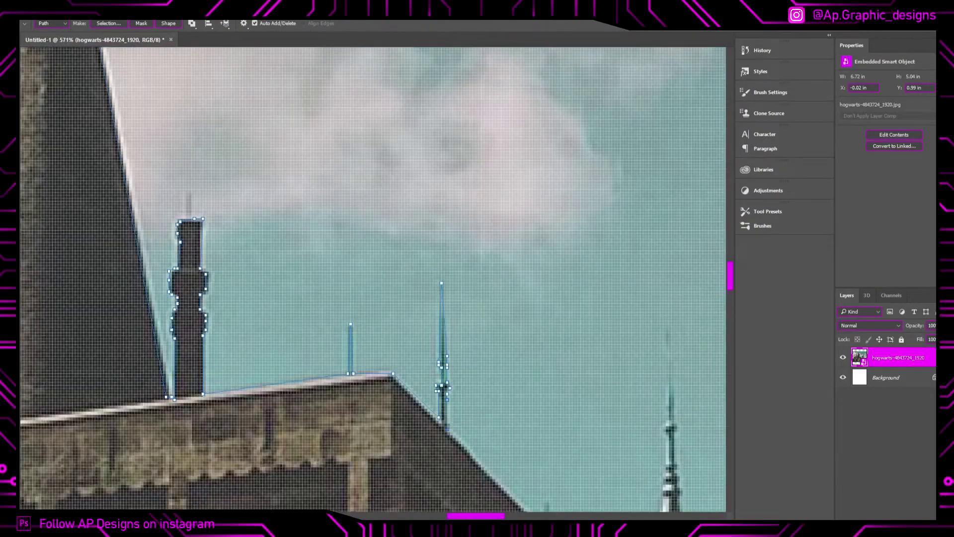
scroll(447, 432, up, 2)
scroll(447, 432, right, 4)
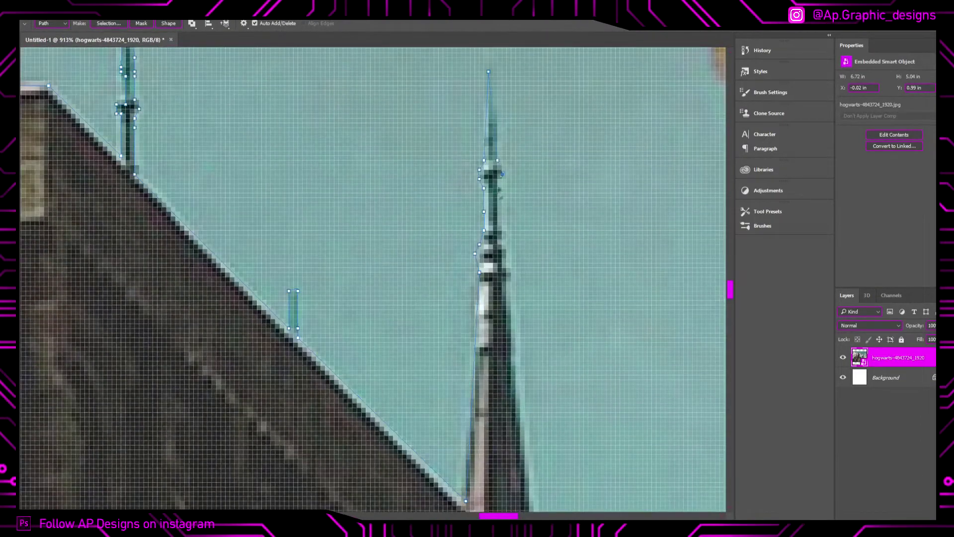
scroll(504, 281, down, 3)
scroll(503, 281, down, 4)
scroll(504, 282, down, 4)
scroll(448, 304, up, 3)
scroll(449, 303, up, 4)
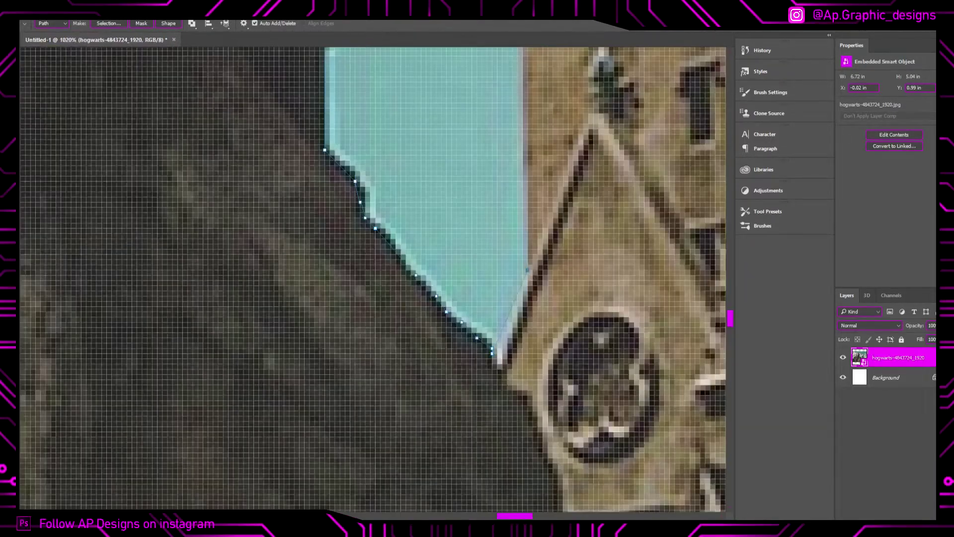
scroll(529, 275, down, 3)
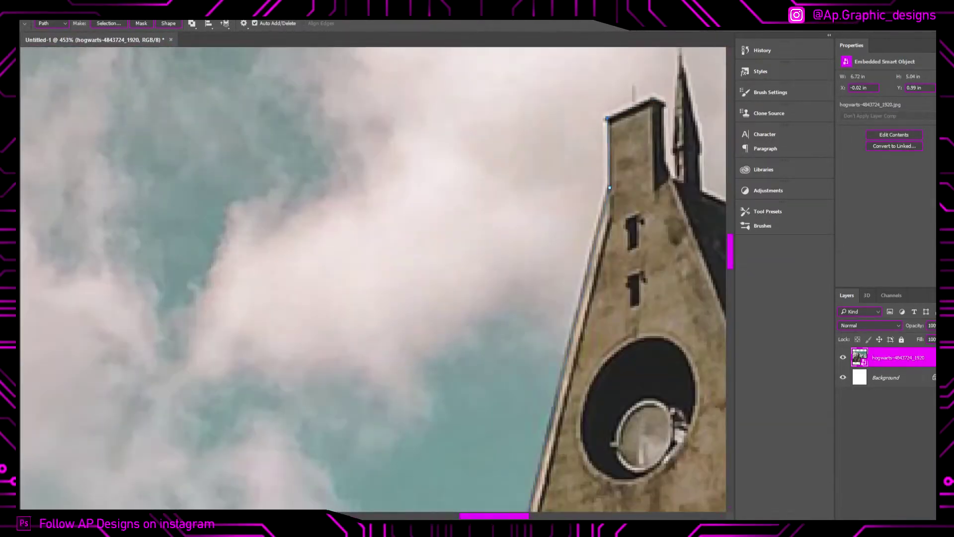
scroll(679, 185, up, 3)
scroll(645, 332, down, 3)
scroll(462, 327, right, 5)
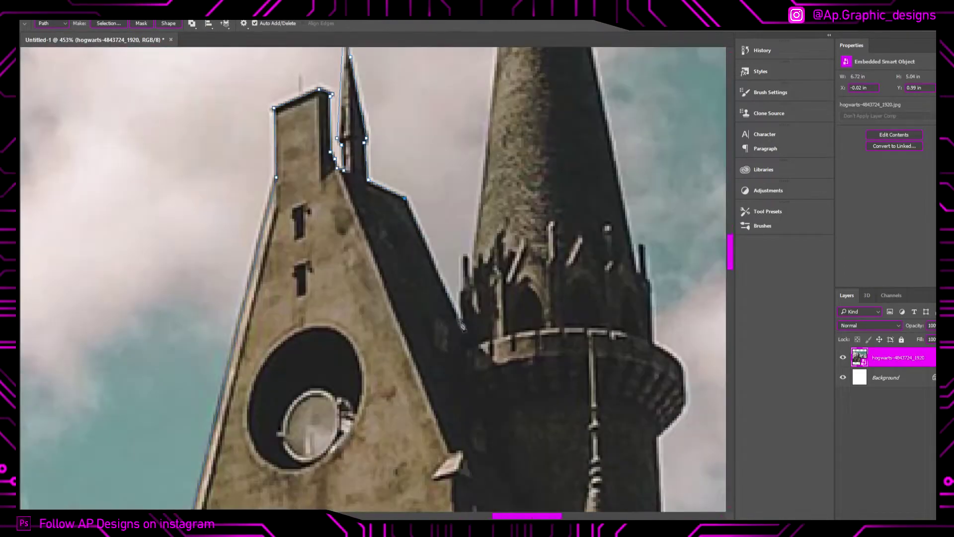
scroll(468, 262, up, 3)
scroll(488, 313, down, 5)
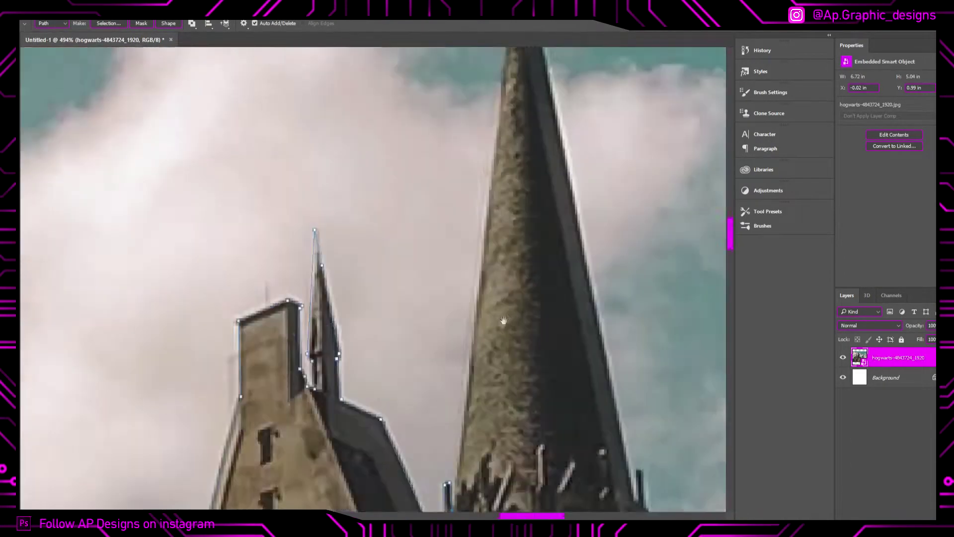
scroll(501, 140, up, 1)
scroll(502, 141, up, 2)
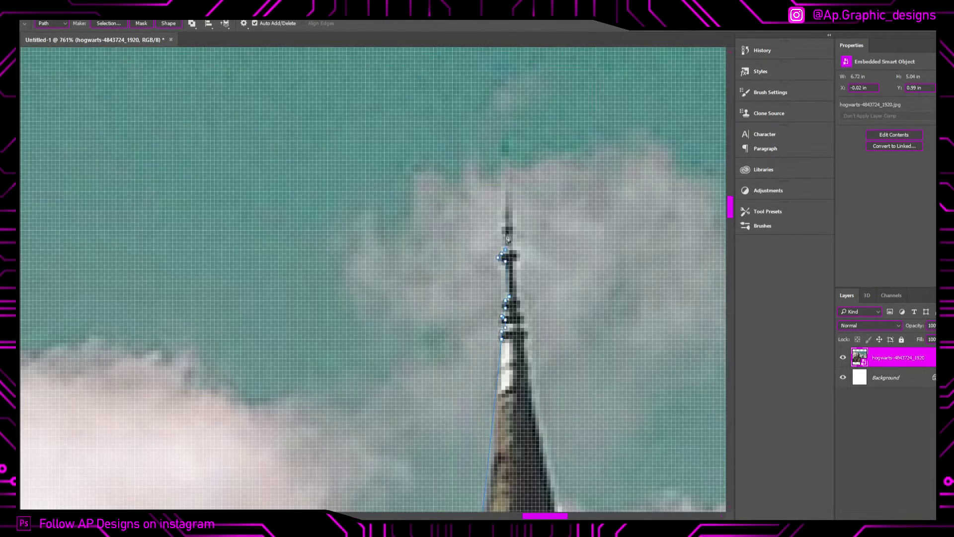
scroll(520, 328, down, 4)
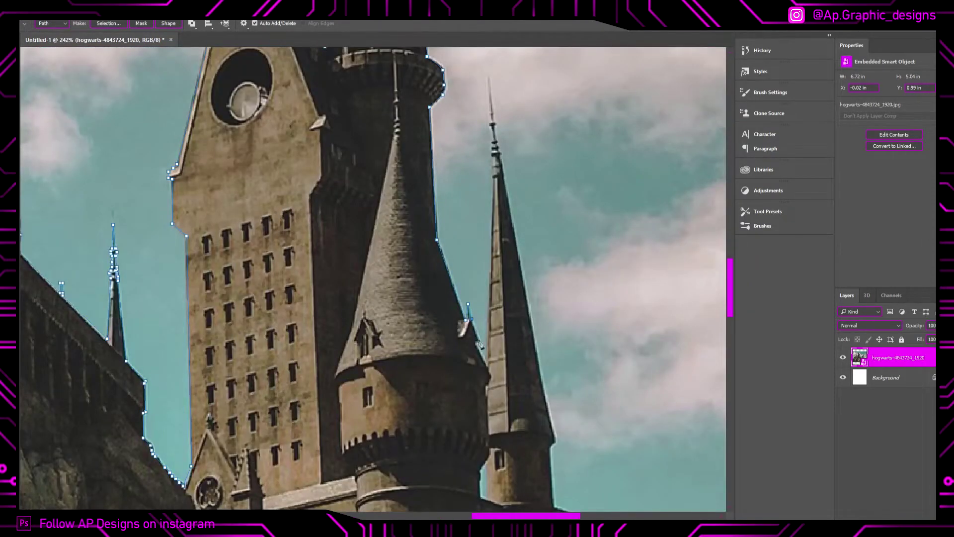
scroll(480, 344, up, 3)
scroll(492, 198, down, 3)
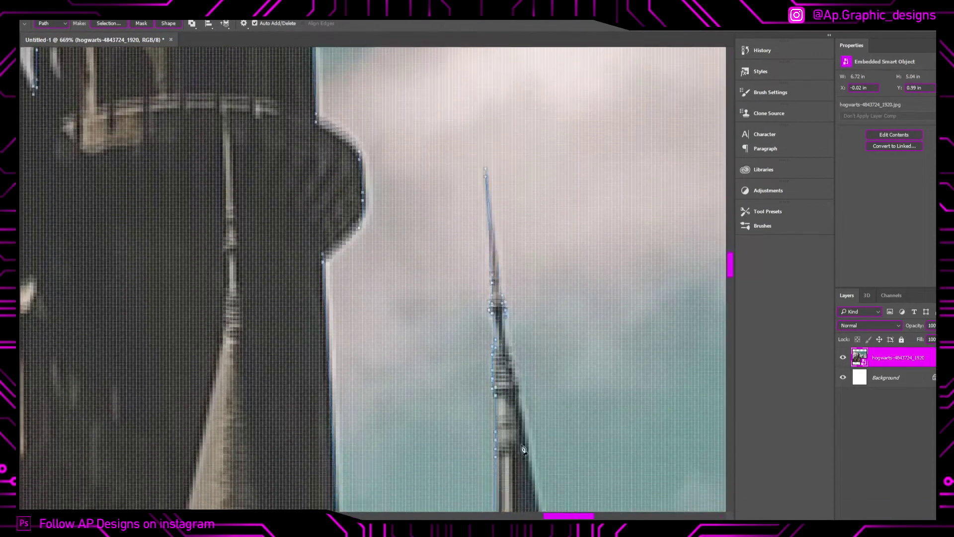
scroll(552, 248, up, 3)
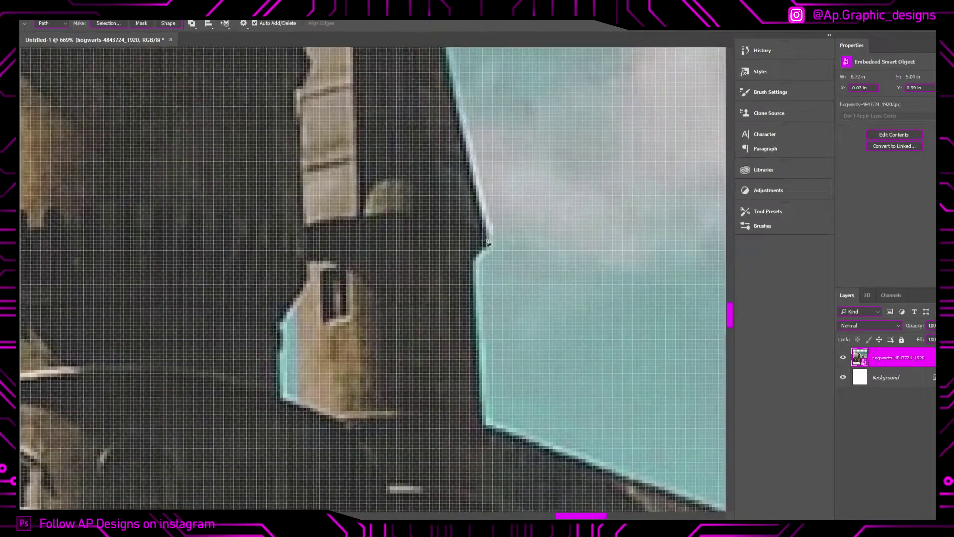
scroll(653, 446, down, 3)
scroll(652, 446, up, 3)
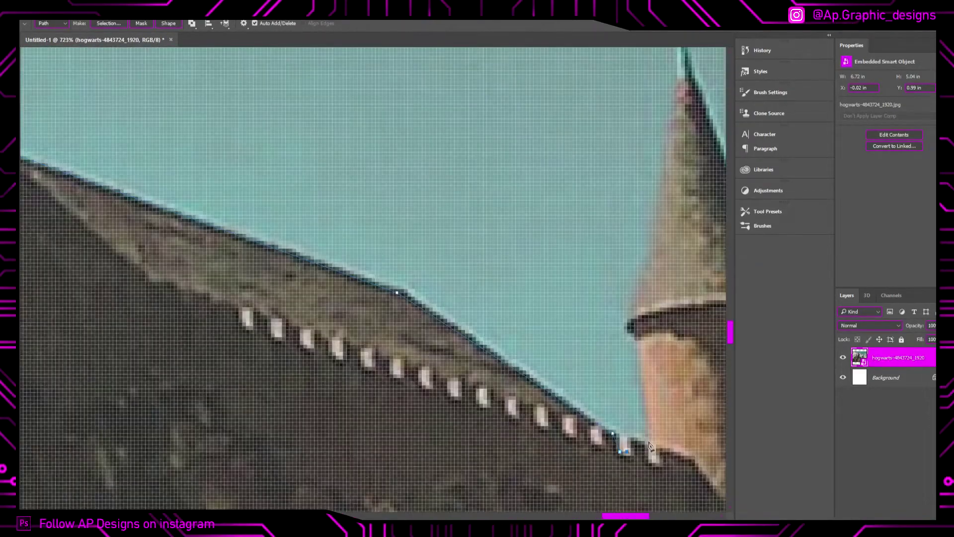
click(642, 442)
click(627, 331)
scroll(628, 331, down, 3)
click(511, 91)
scroll(519, 259, up, 3)
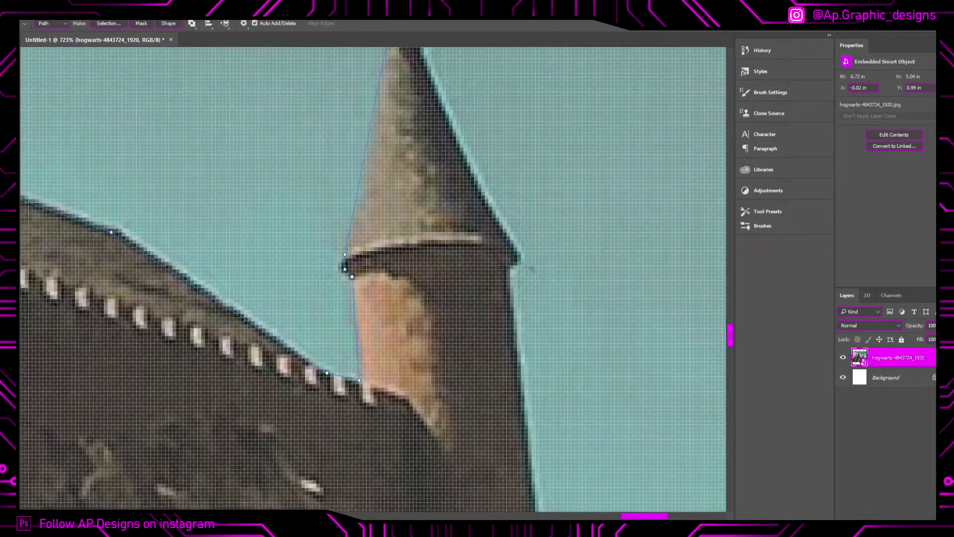
scroll(528, 262, down, 3)
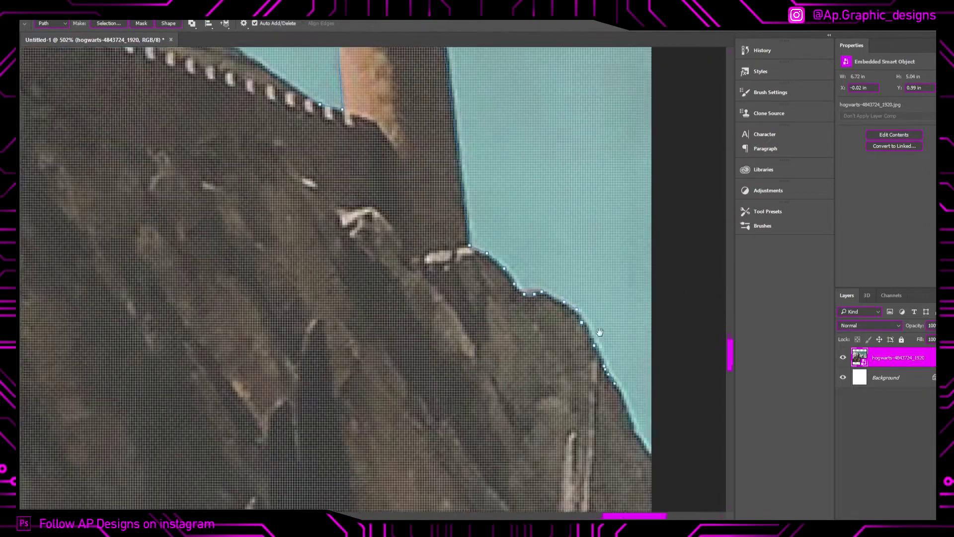
scroll(631, 381, down, 3)
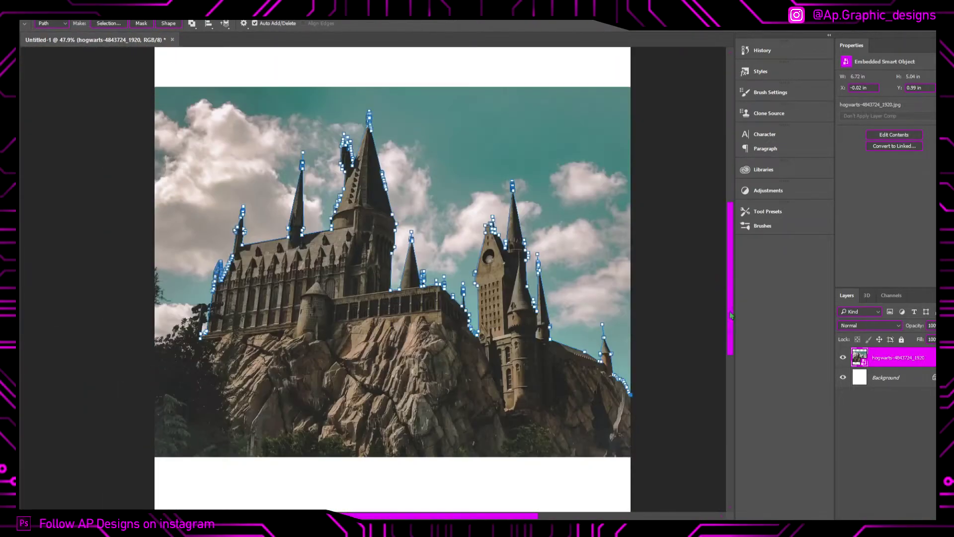
- Mask out the sky using the castle path, and begin a lasso selection on the castle wall
key(ctrl+Return)
scroll(497, 347, up, 3)
key(l)
drag(429, 372, 586, 341)
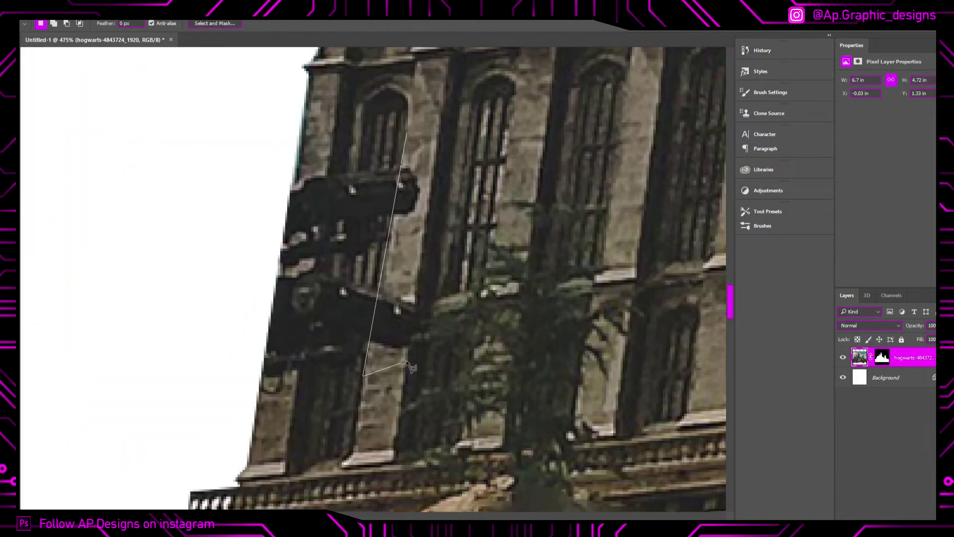
- Lasso the dark wall patch and clone stone texture over it
click(407, 362)
click(435, 144)
click(407, 133)
key(s)
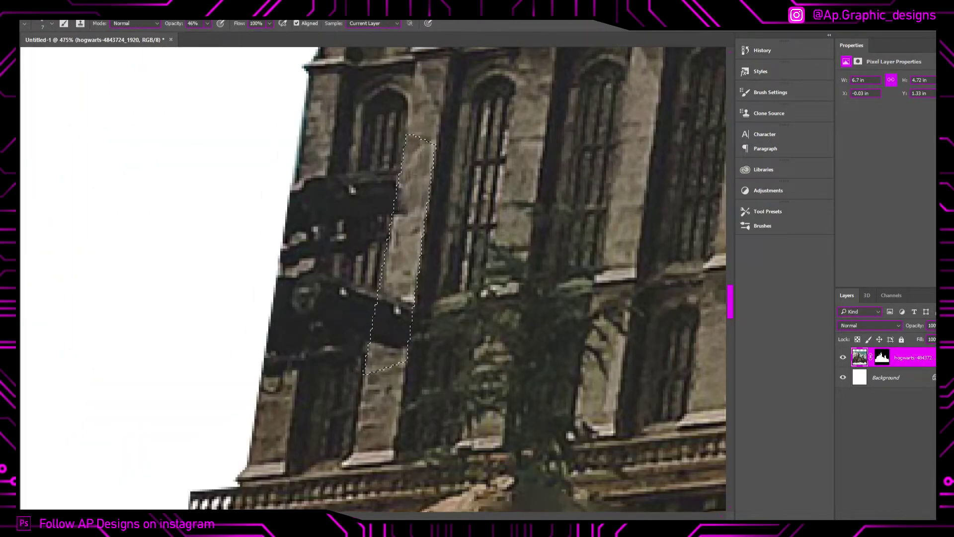
drag(380, 343, 403, 283)
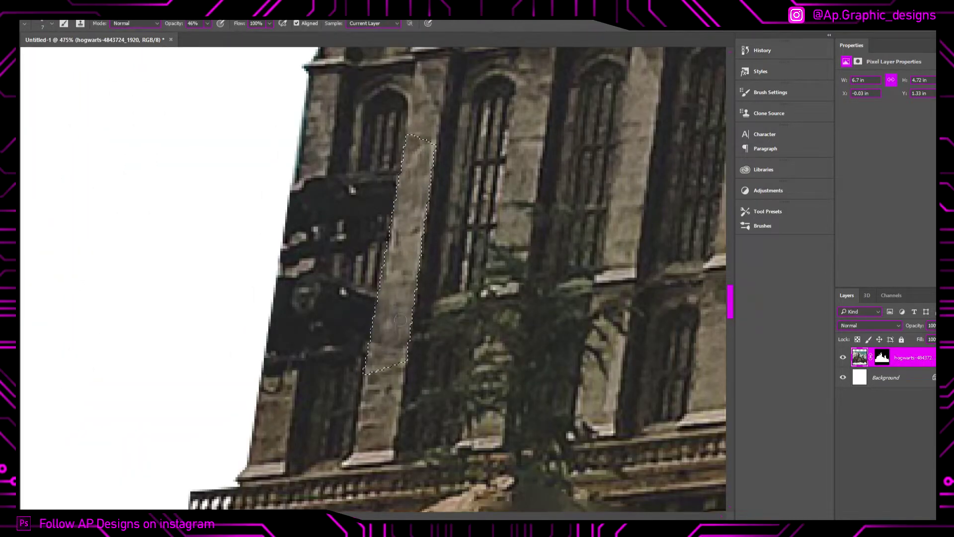
key(ctrl+d)
- Skew the stone patch to the tower's slant and clone stone over the dark left tower edge
scroll(424, 337, down, 5)
scroll(511, 268, up, 3)
key(l)
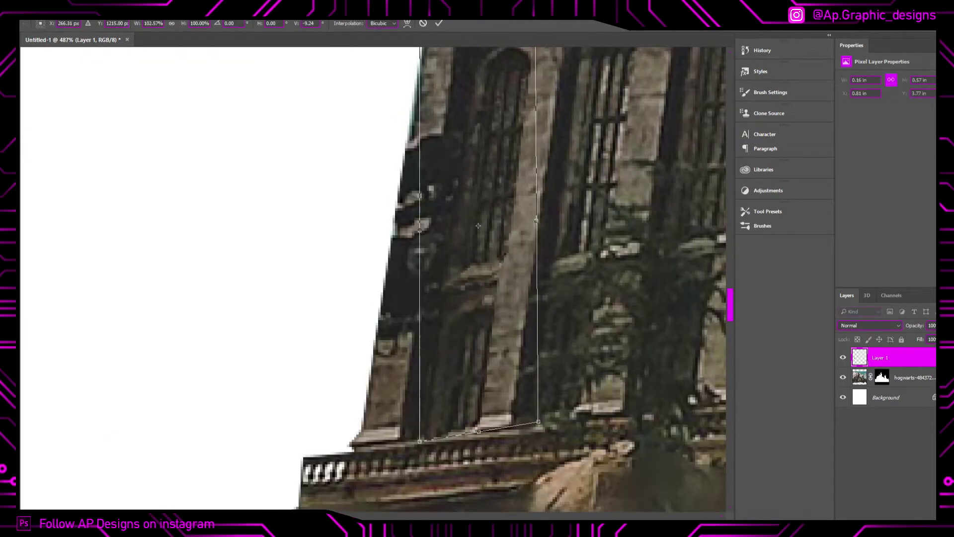
drag(420, 440, 415, 456)
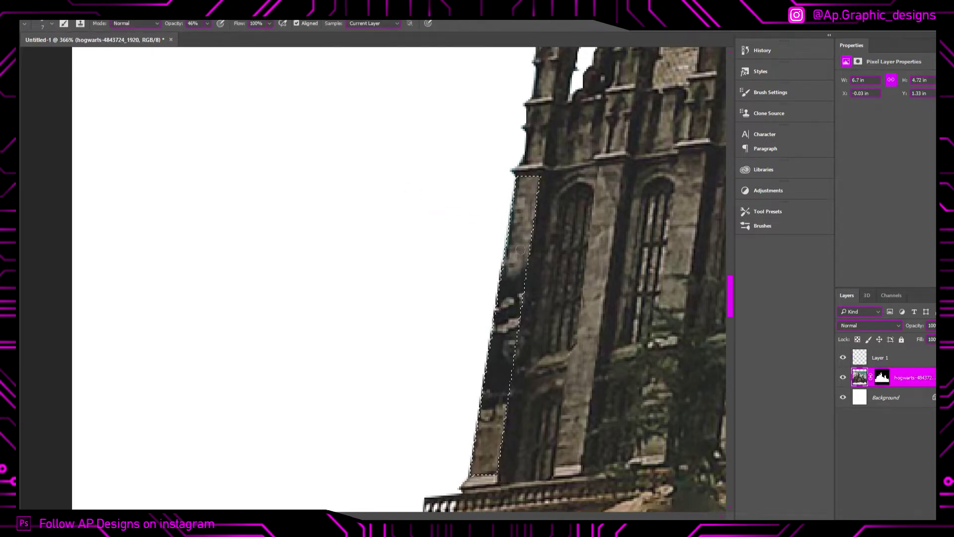
drag(510, 243, 492, 392)
drag(497, 303, 483, 467)
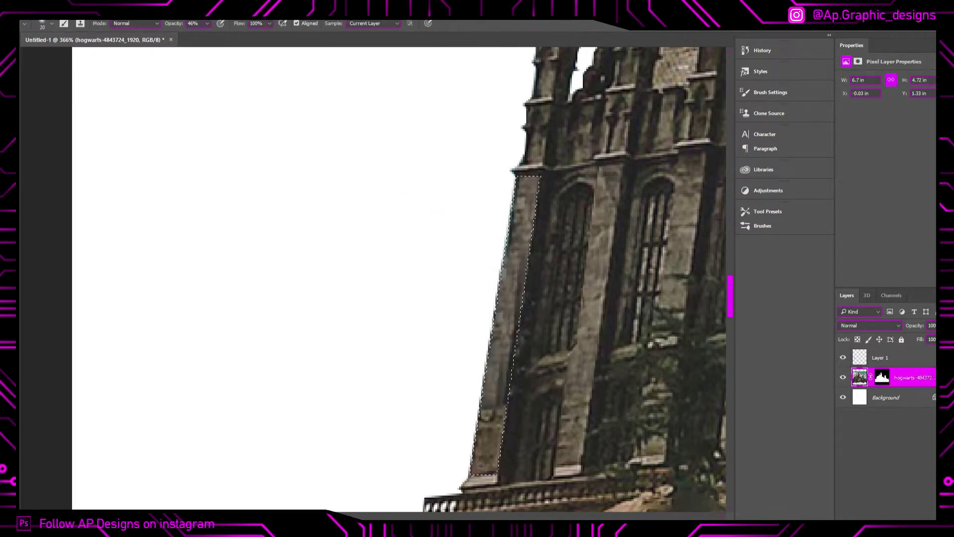
- Copy the lassoed window patch to new layers and move a duplicate onto the tower edge
key(ctrl+0)
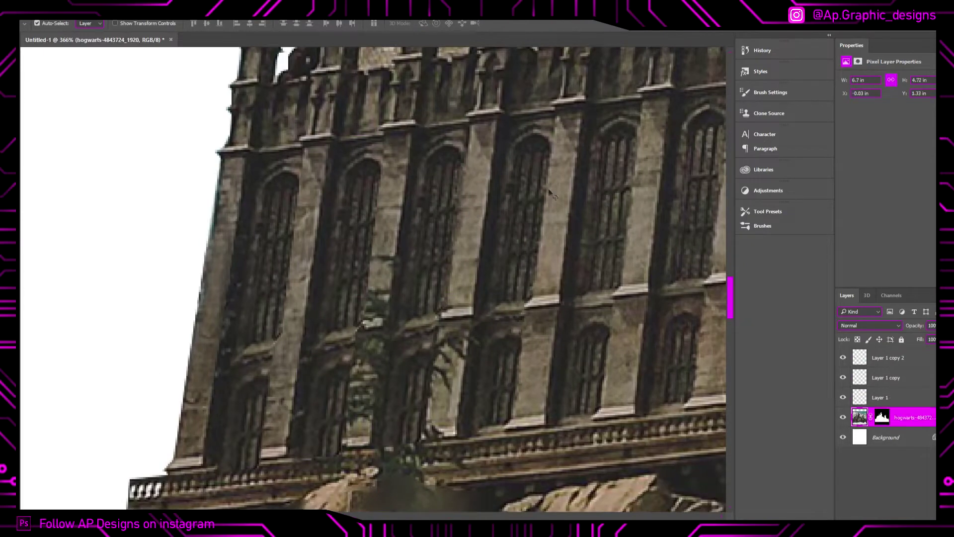
key(ctrl+j)
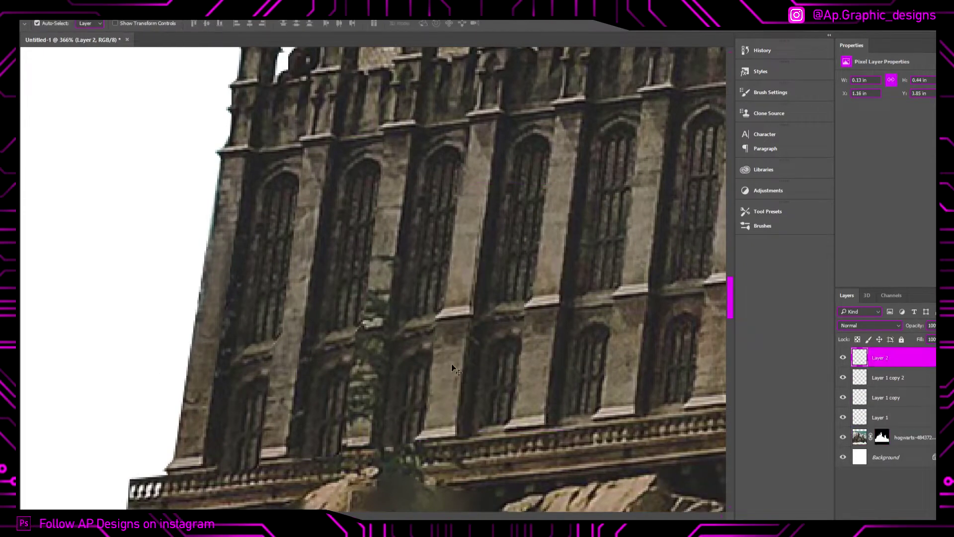
key(ctrl+j)
key(v)
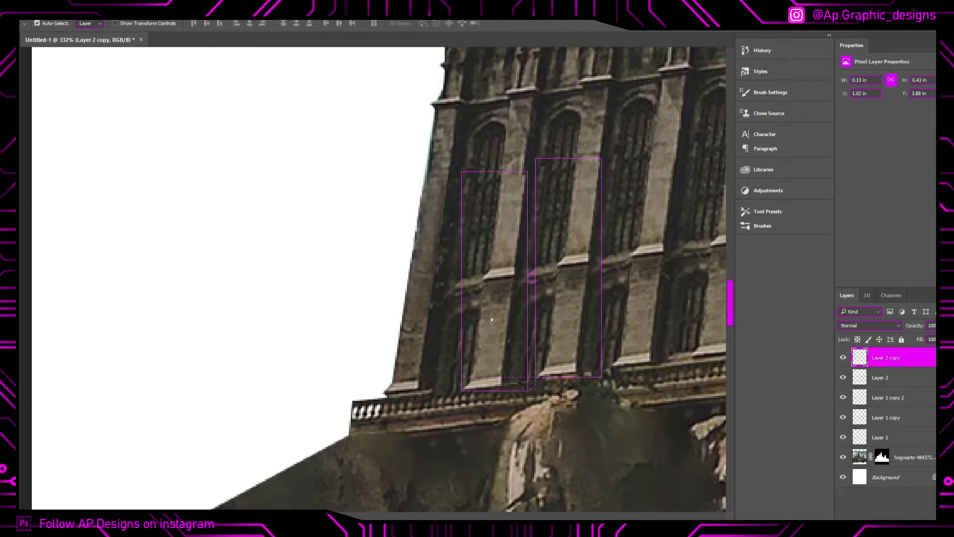
drag(490, 318, 443, 179)
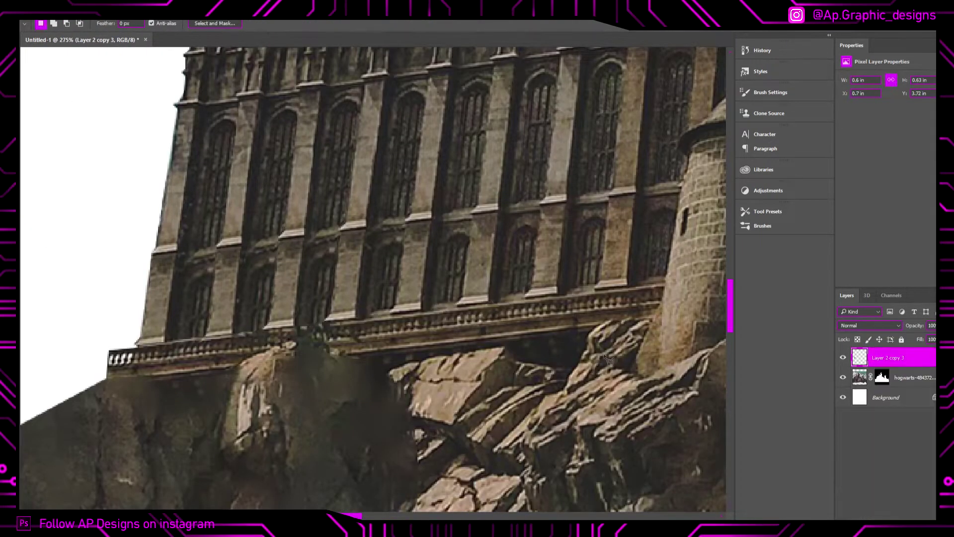
scroll(273, 313, up, 2)
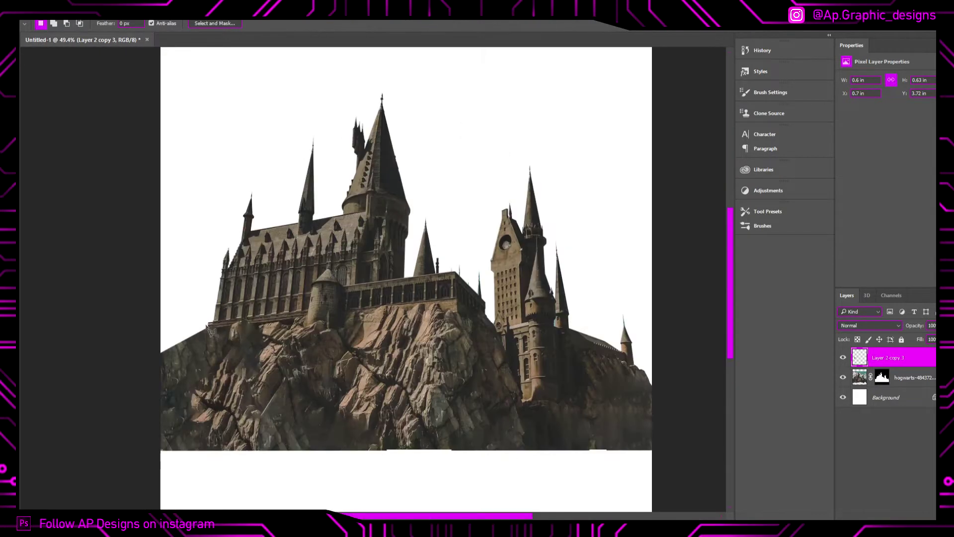
- Copy the rock to a new layer, stretch it downward, and erase its lower-right part
key(ctrl+j)
key(ctrl+t)
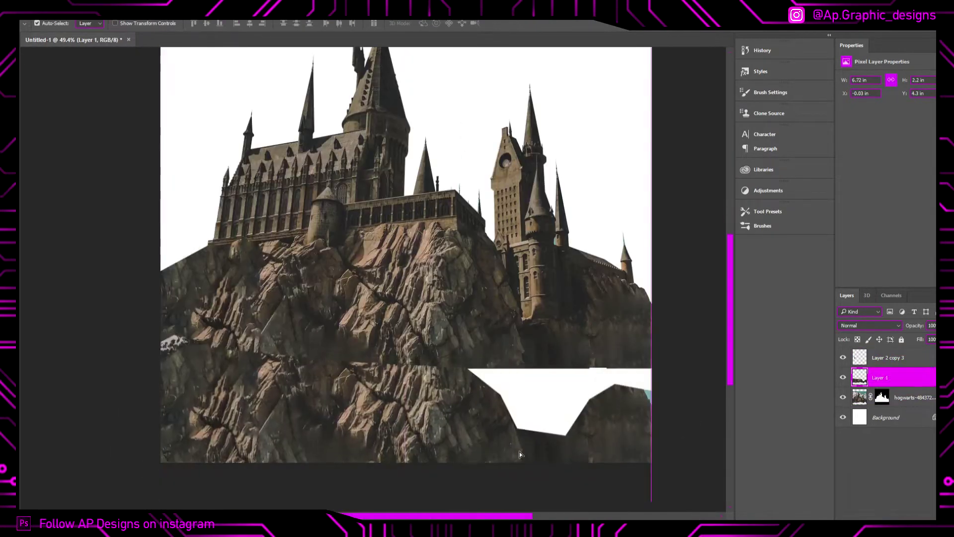
drag(519, 451, 420, 450)
key(Return)
key(e)
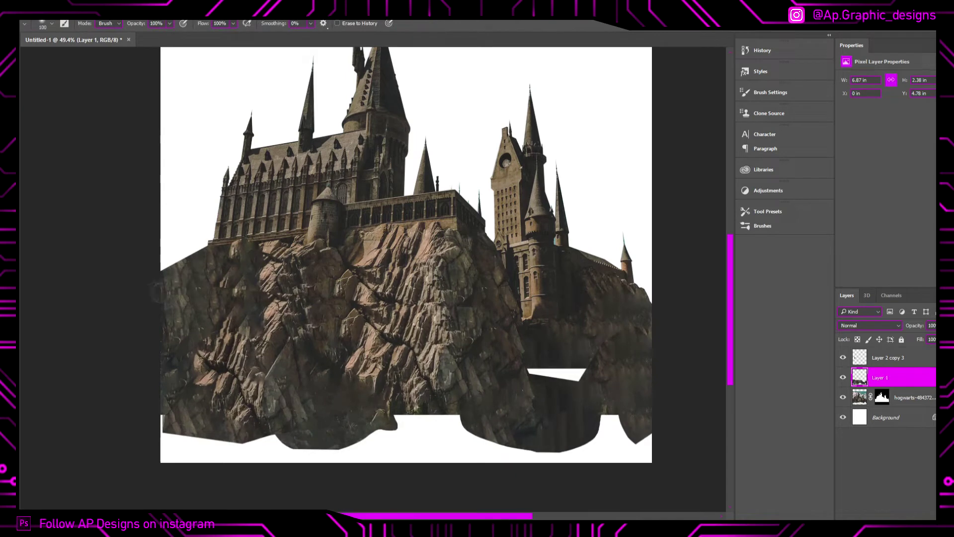
mouse_move(591, 373)
mouse_down()
mouse_move(572, 427)
mouse_move(626, 407)
mouse_up()
- Duplicate the rock layer, stretch the copy taller, and nudge the patch slightly upward
key(ctrl+j)
scroll(582, 447, down, 2)
key(ctrl+t)
drag(581, 463, 589, 437)
drag(385, 393, 387, 346)
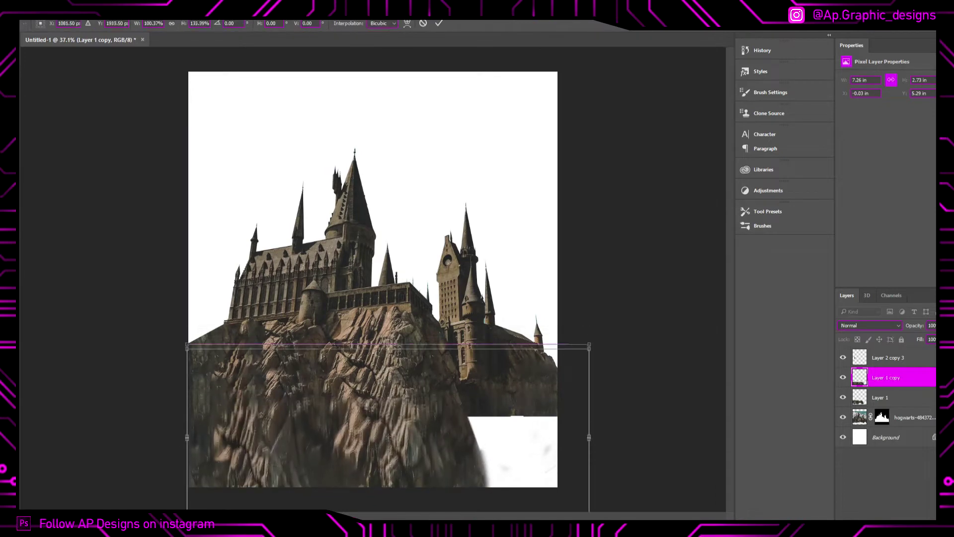
key(Return)
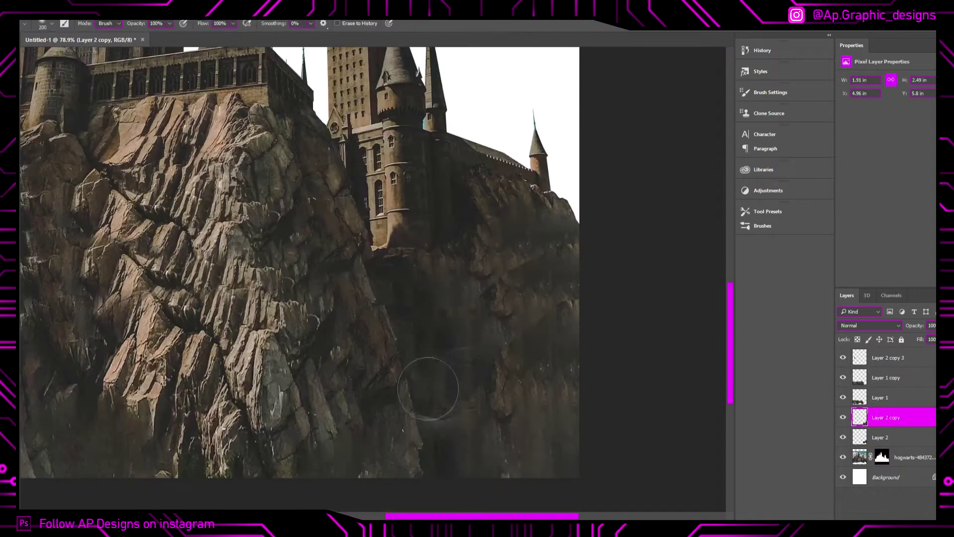
key(v)
drag(525, 430, 522, 421)
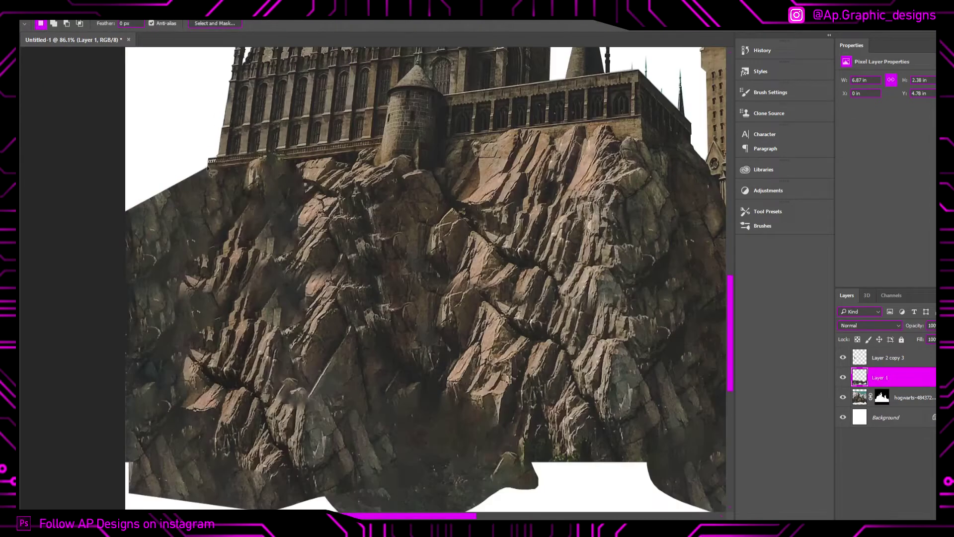
- Delete lassoed rock areas at the left and bottom to leave an uneven cliff base
key(Delete)
key(ctrl+d)
scroll(124, 381, down, 2)
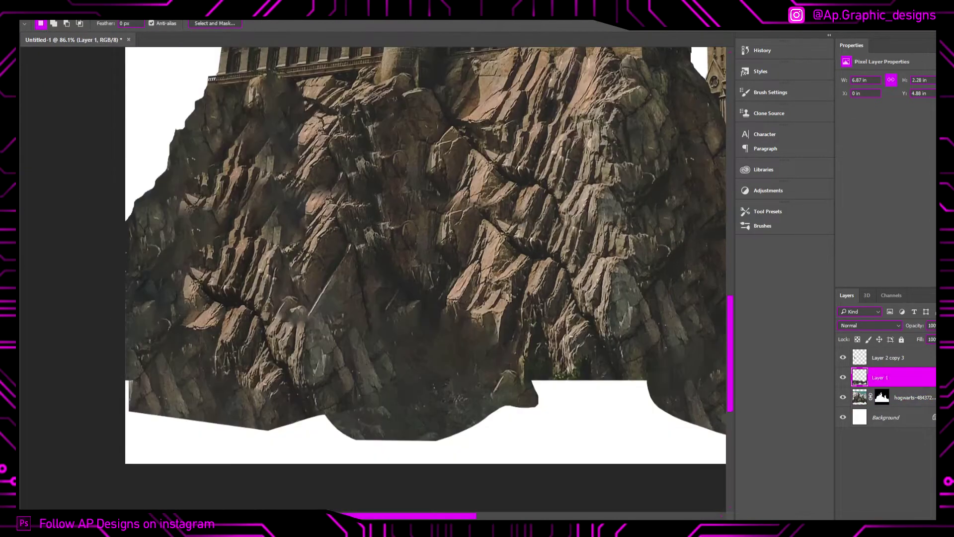
key(Delete)
key(ctrl+d)
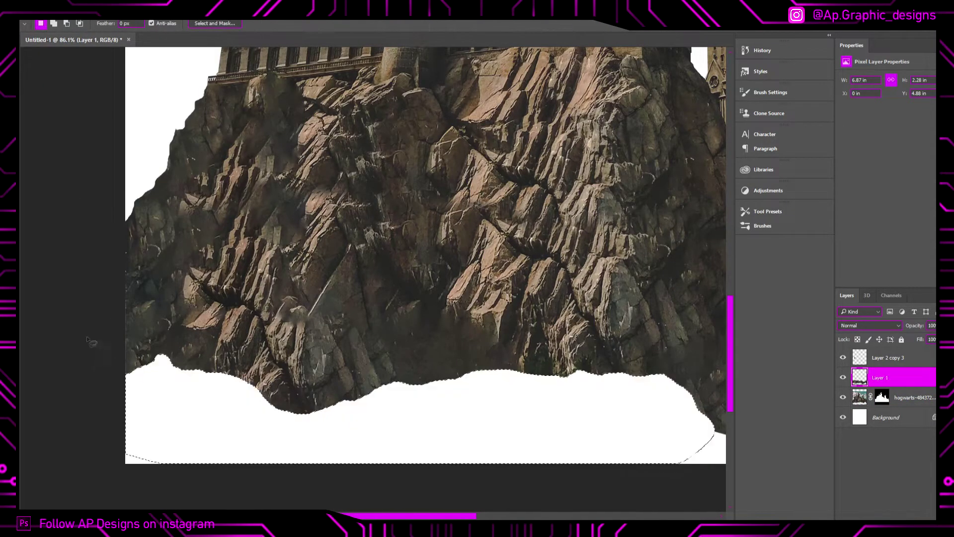
scroll(363, 370, right, 5)
key(Delete)
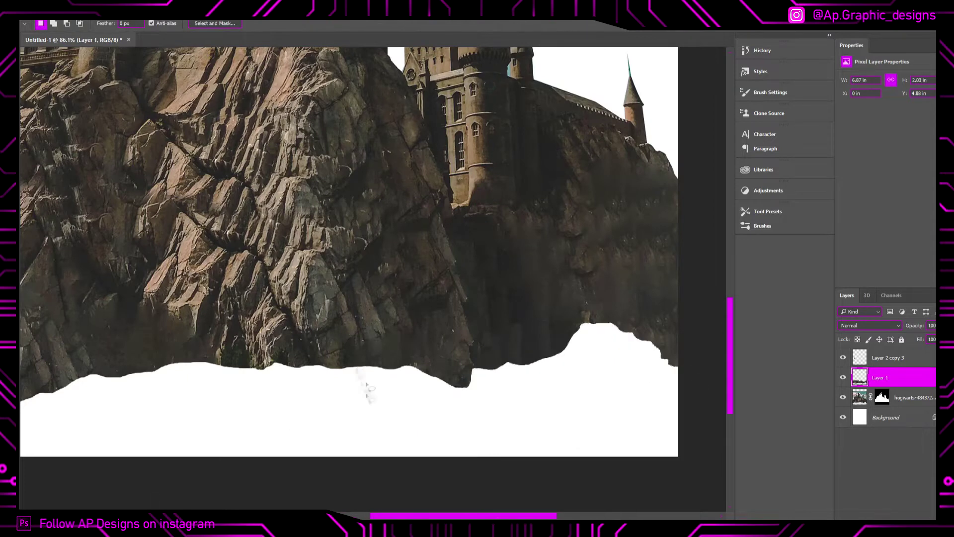
key(ctrl+0)
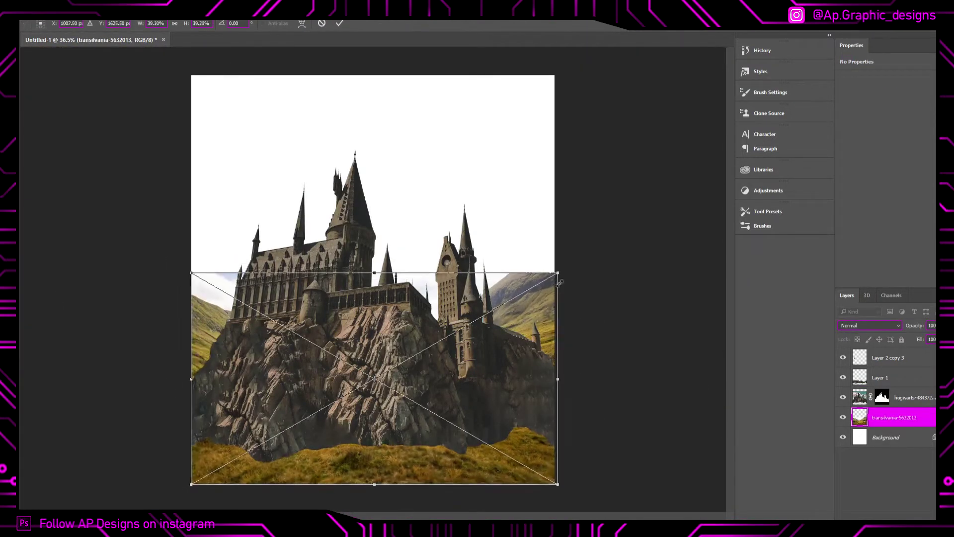
- Place the starry sky beneath the hills, then shrink the moon and move it up-right
key(Return)
key(ctrl+bracketleft)
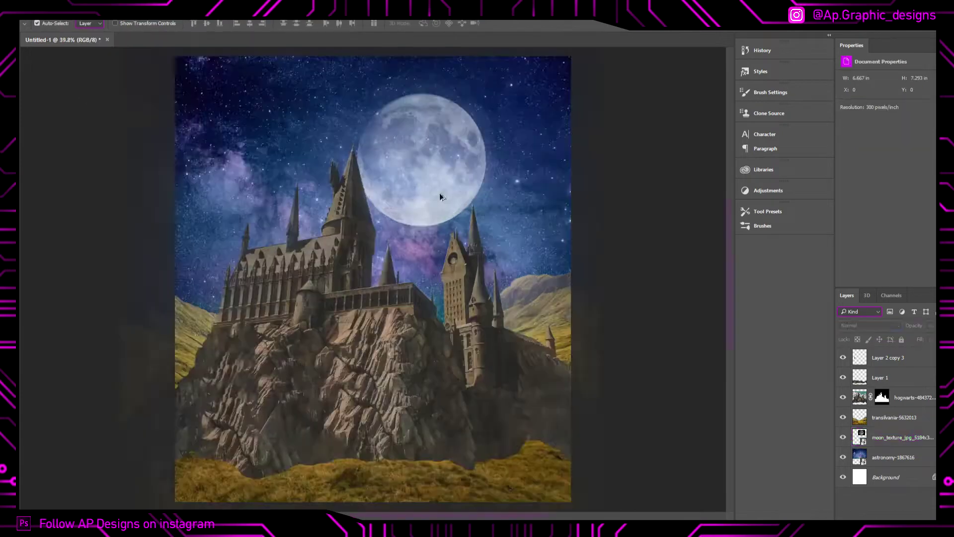
key(v)
key(ctrl+t)
drag(406, 198, 449, 177)
key(Return)
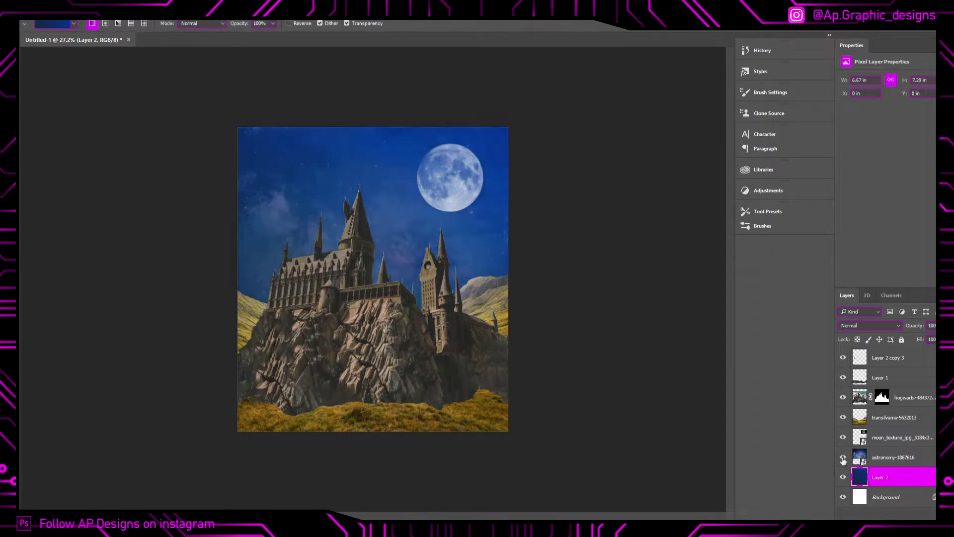
- Show the starry sky layer again and deselect the blue gradient layer
click(893, 478)
key(v)
click(87, 149)
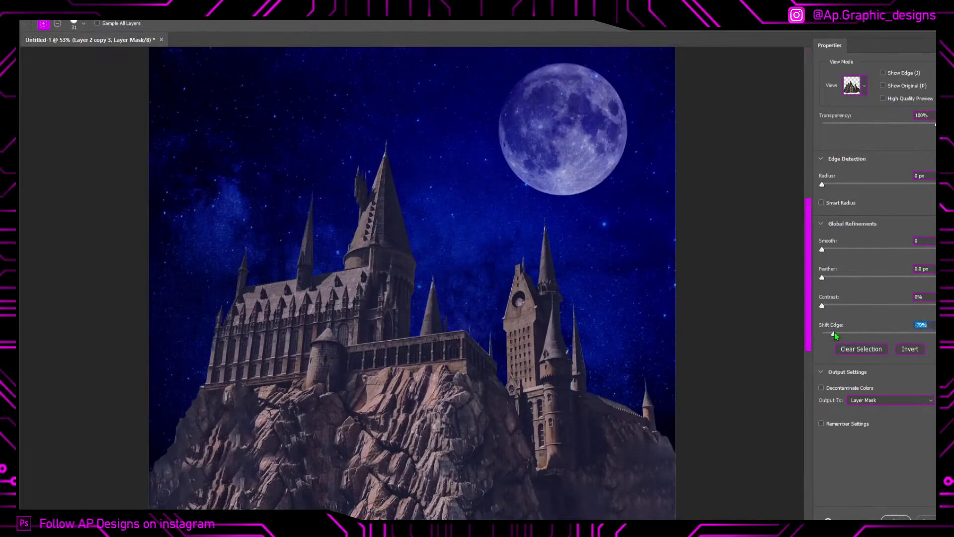
- Set the mask edge Contrast to 0 and paint grass-blade mask strokes along the cliff base
text(0)
key(shift+Tab)
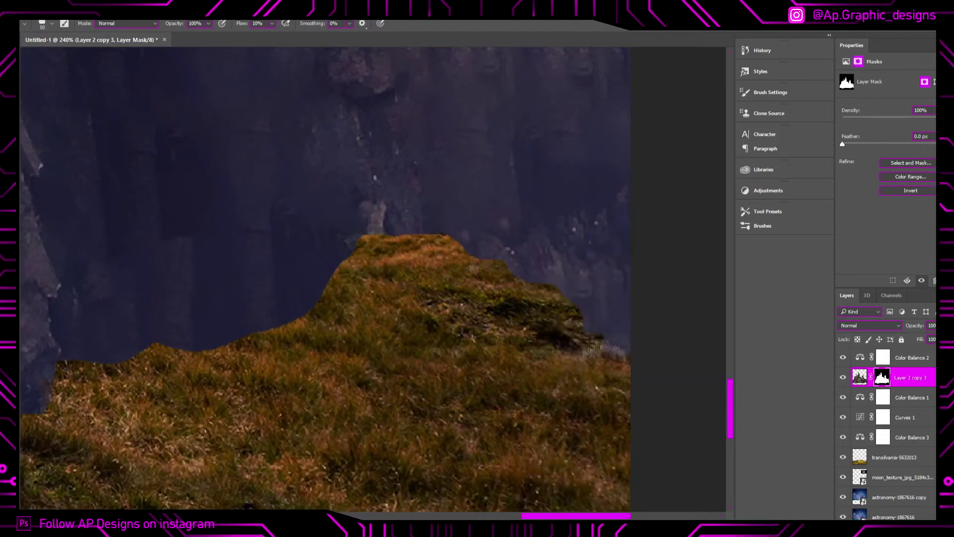
drag(571, 323, 373, 280)
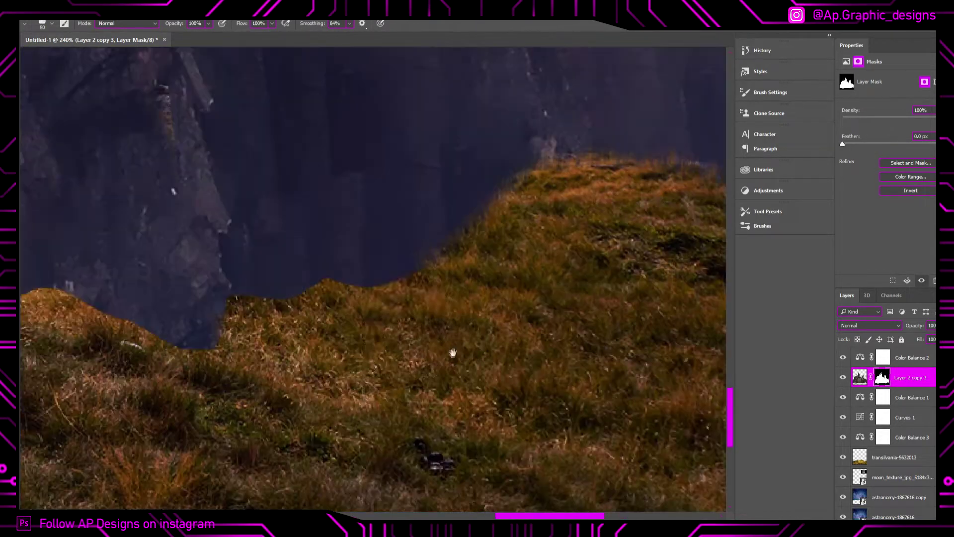
drag(451, 351, 340, 298)
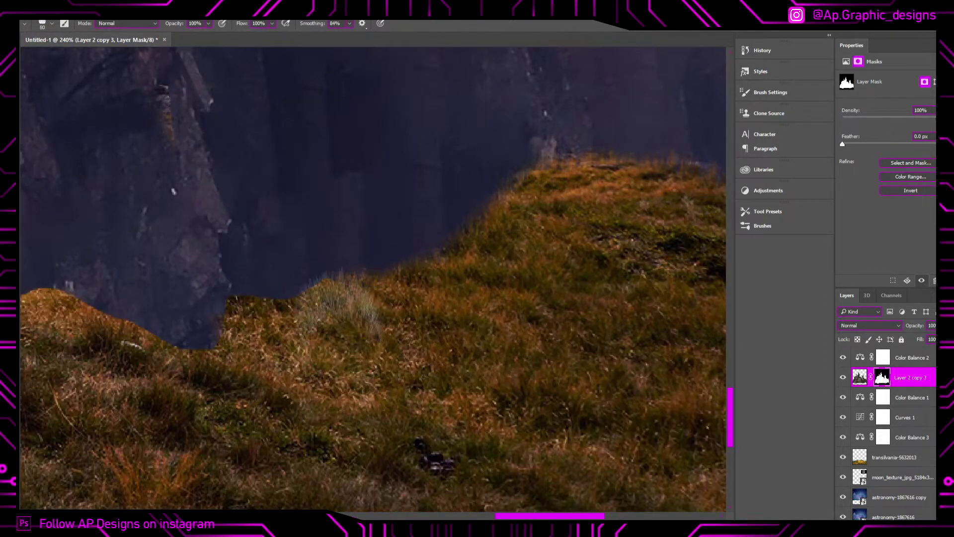
drag(447, 239, 621, 189)
drag(348, 248, 447, 258)
mouse_move(367, 288)
mouse_down()
mouse_move(268, 348)
mouse_move(239, 308)
mouse_up()
- Zoom in on the grass ledge and fill the dip along the cliff edge with grass strokes
scroll(373, 278, down, 1)
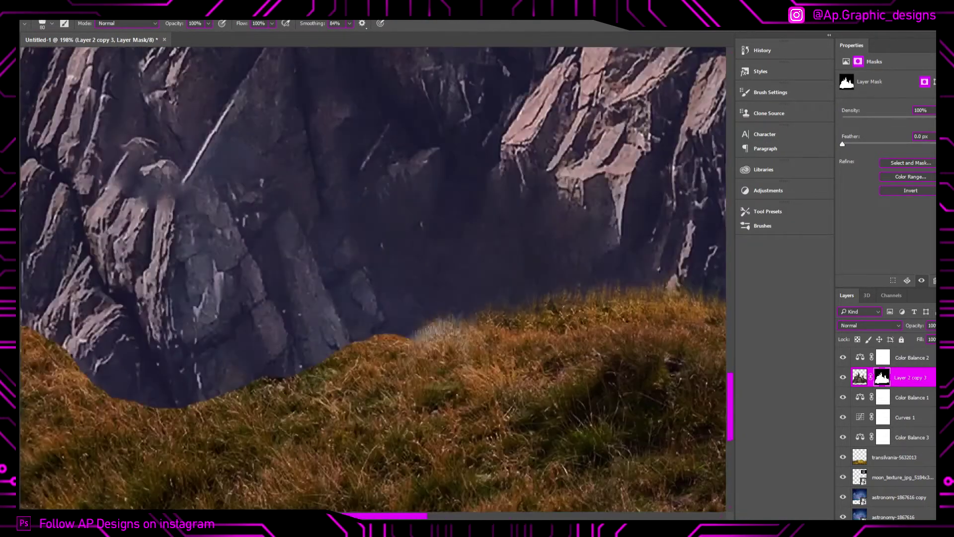
drag(373, 278, 472, 397)
drag(537, 379, 564, 394)
scroll(564, 213, up, 2)
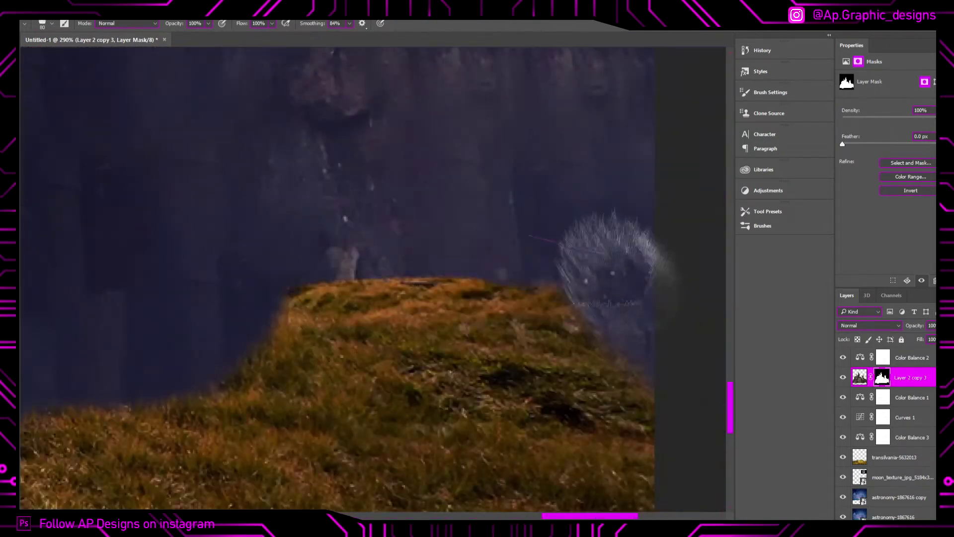
scroll(574, 426, down, 3)
scroll(547, 308, up, 2)
drag(504, 360, 238, 346)
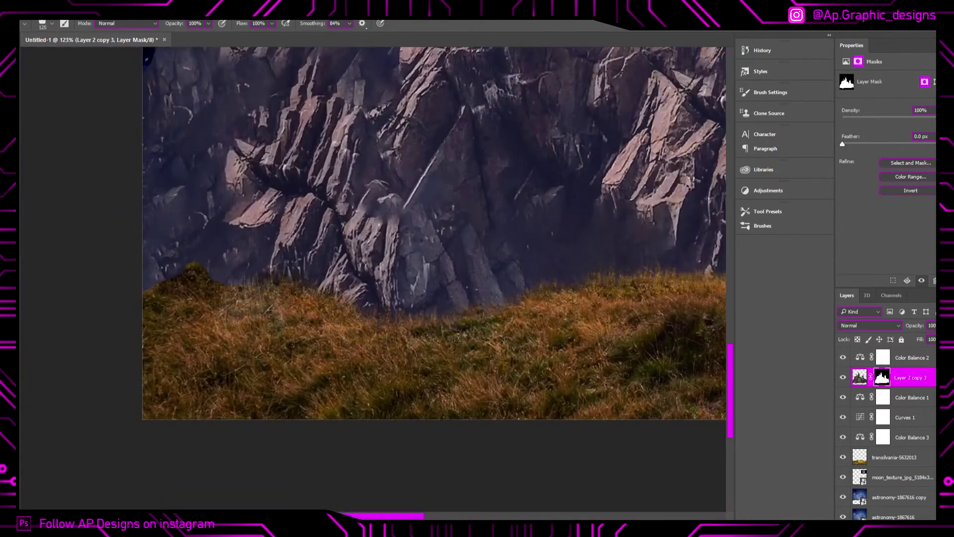
scroll(545, 345, down, 3)
key(bracketright)
key(bracketright)
key(bracketright)
key(ctrl+0)
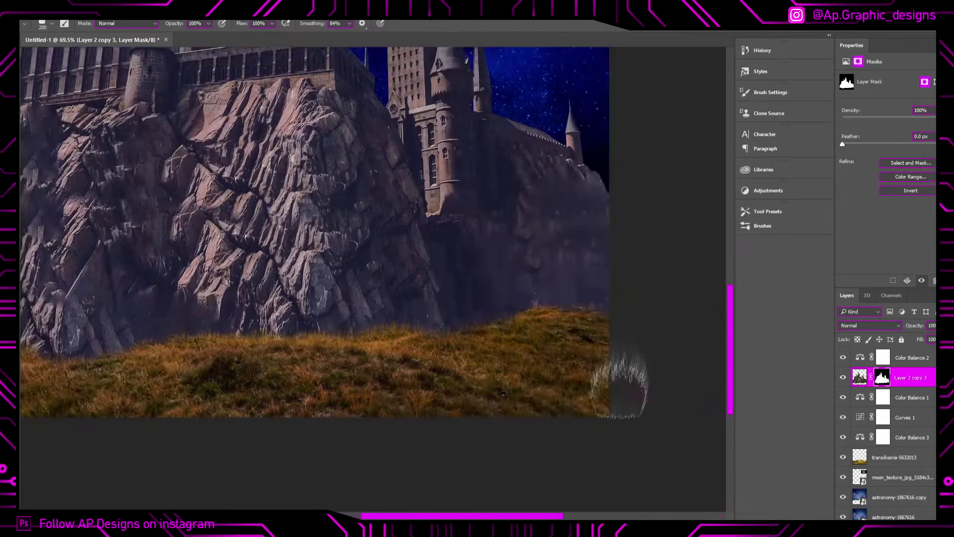
key(ctrl+t)
key(Escape)
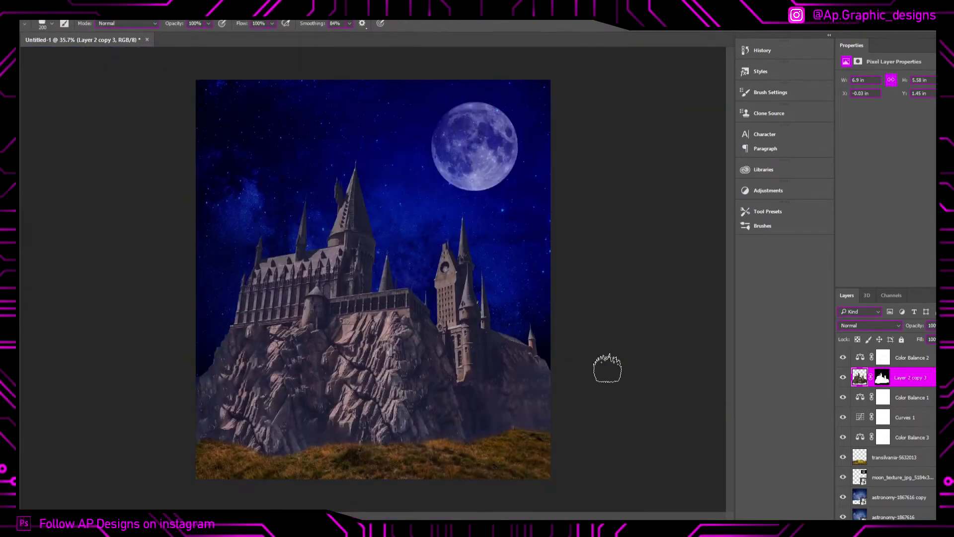
- Clip Color Balance 2, Curves 1 and the other adjustments to Layer 2 copy 3
click(910, 357)
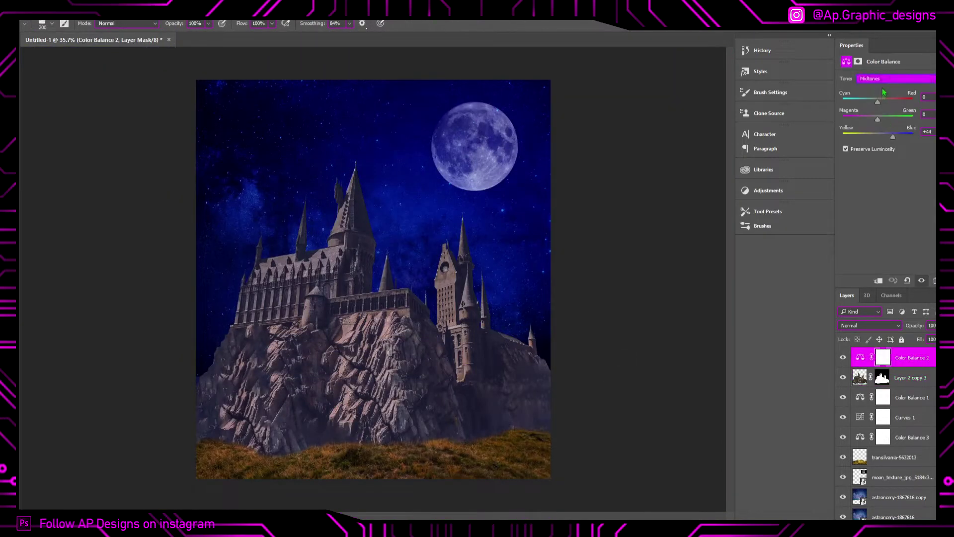
alt+click(871, 367)
click(865, 437)
alt+click(866, 424)
click(909, 397)
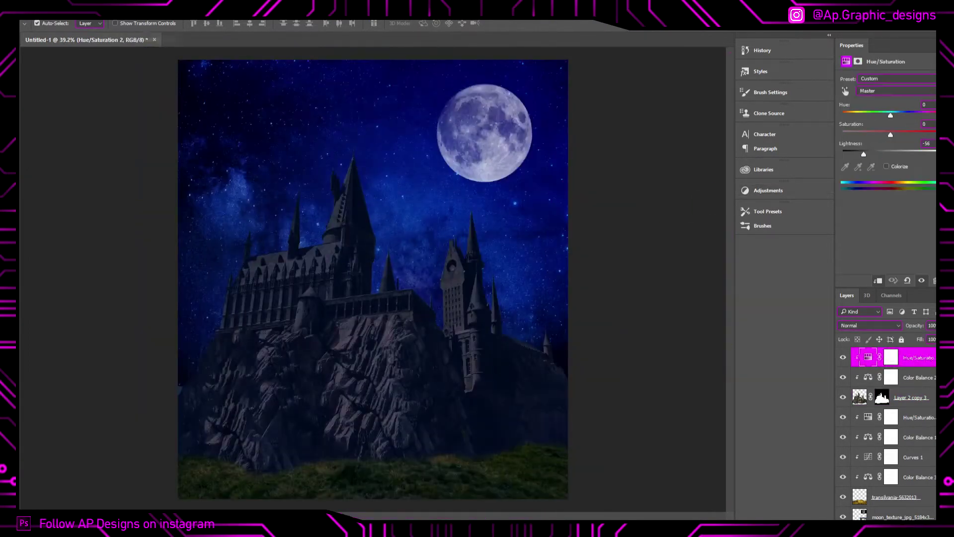
- Invert the Hue/Saturation 2 mask, brush in the lower rocks and grass, then add a colorized copy (Hue 260, Sat 95)
key(ctrl+i)
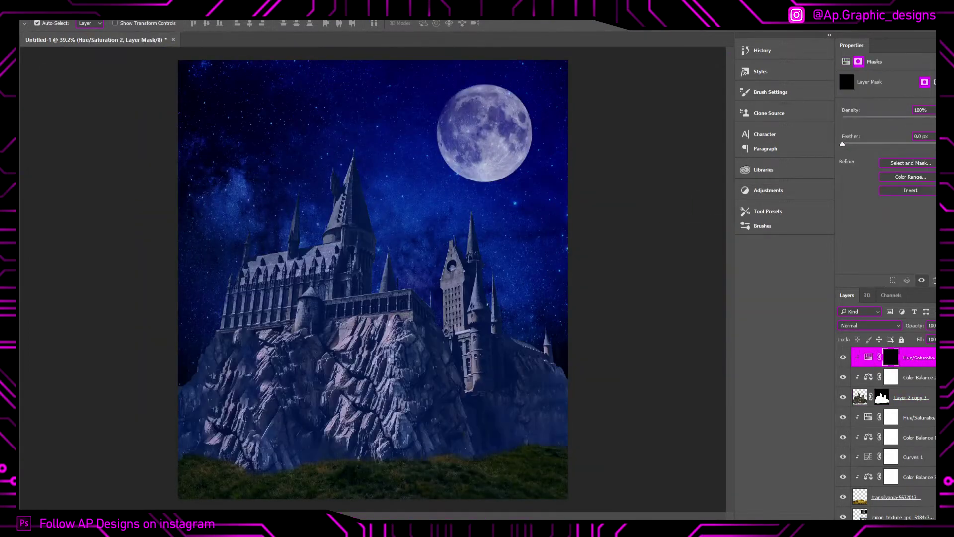
key(b)
scroll(373, 397, up, 2)
drag(402, 448, 92, 343)
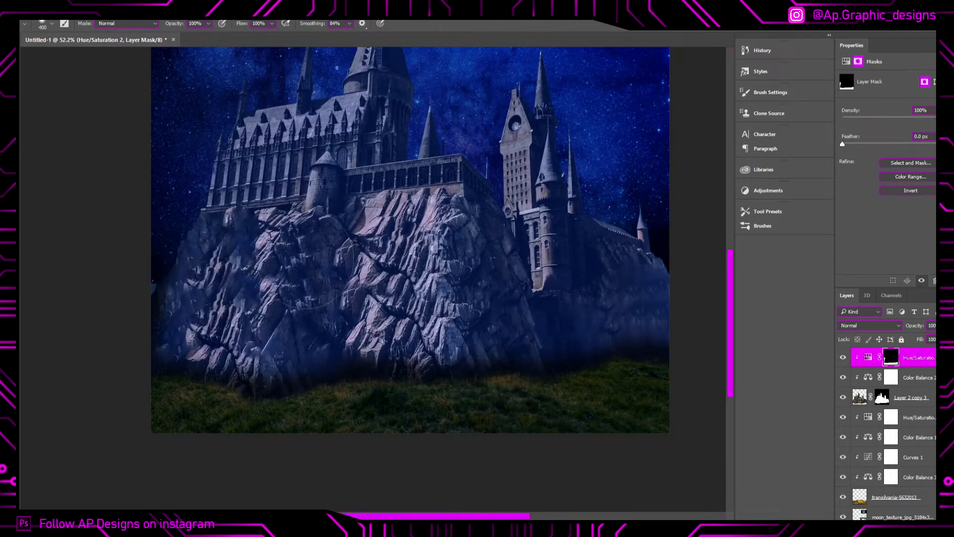
scroll(328, 274, up, 3)
key(bracketleft)
key(bracketleft)
key(bracketleft)
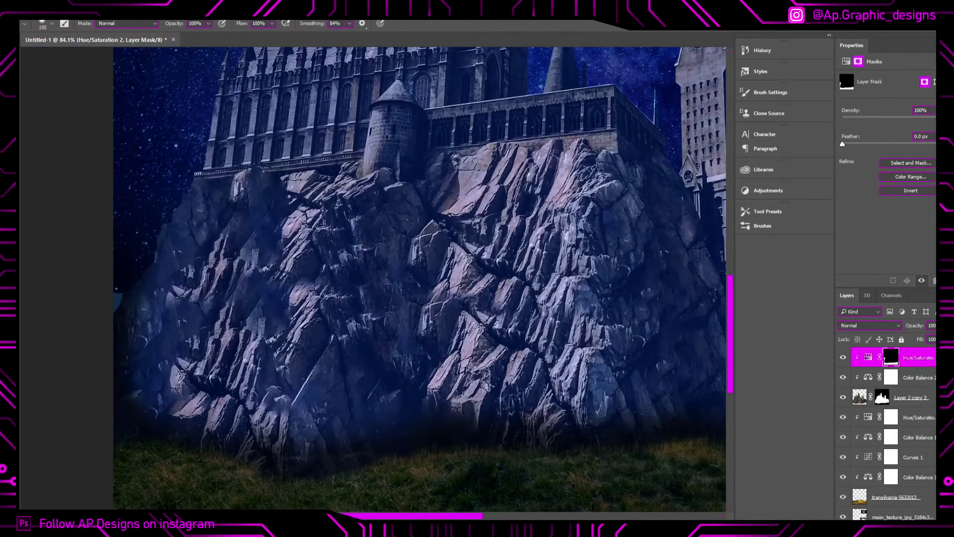
key(ctrl+0)
key(ctrl+j)
click(886, 166)
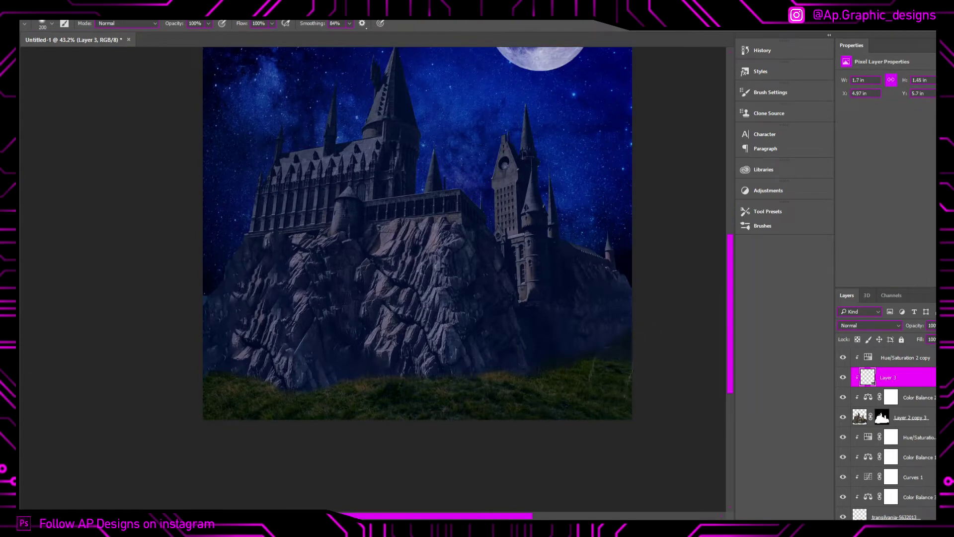
- Paint fog across the grass on Layer 4 and a soft glow around the moon
key(space)
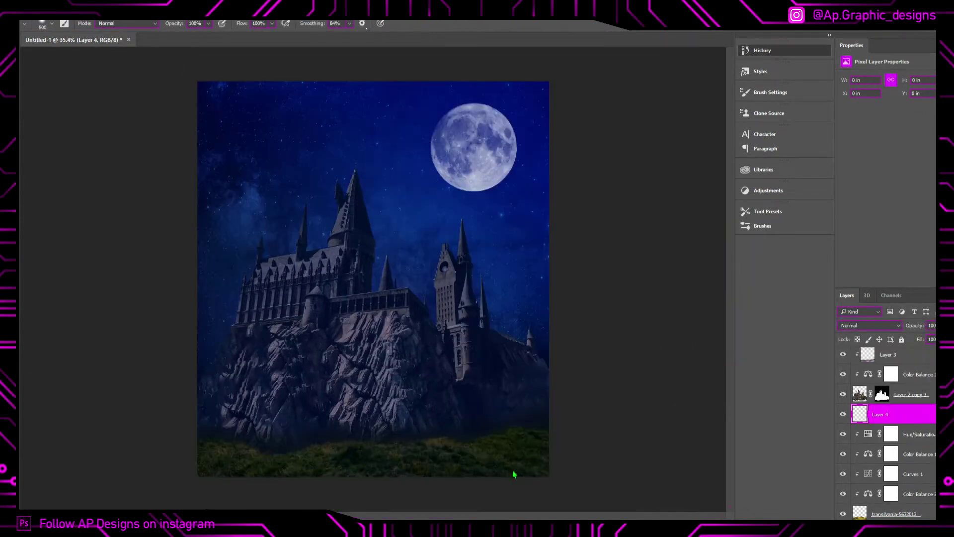
drag(494, 429, 298, 429)
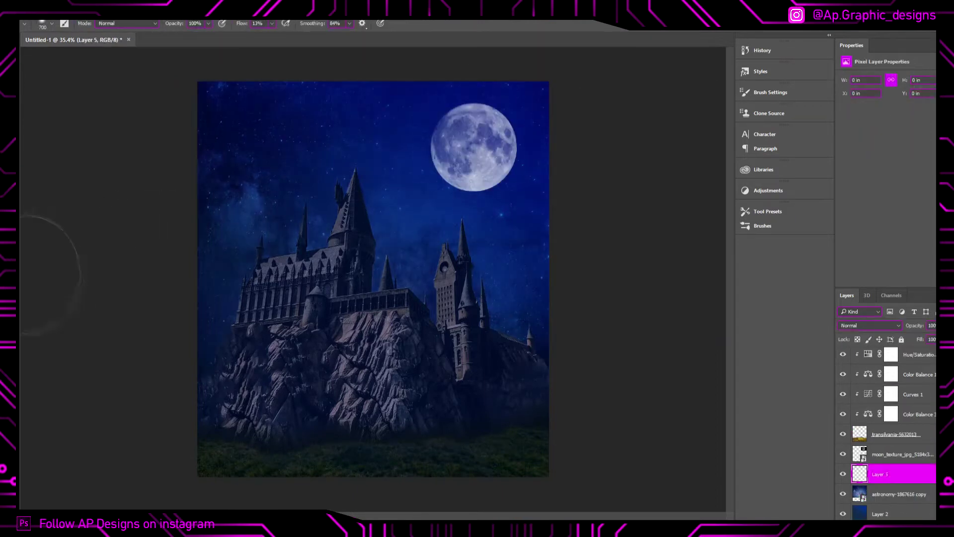
key(b)
mouse_move(472, 149)
mouse_down()
mouse_move(423, 114)
mouse_move(387, 129)
mouse_up()
drag(914, 325, 922, 340)
- On a new layer, paint a brighter glow around the moon with a smaller brush
key(ctrl+shift+alt+n)
key(bracketleft)
key(bracketleft)
key(bracketleft)
drag(447, 124, 497, 169)
drag(497, 125, 457, 169)
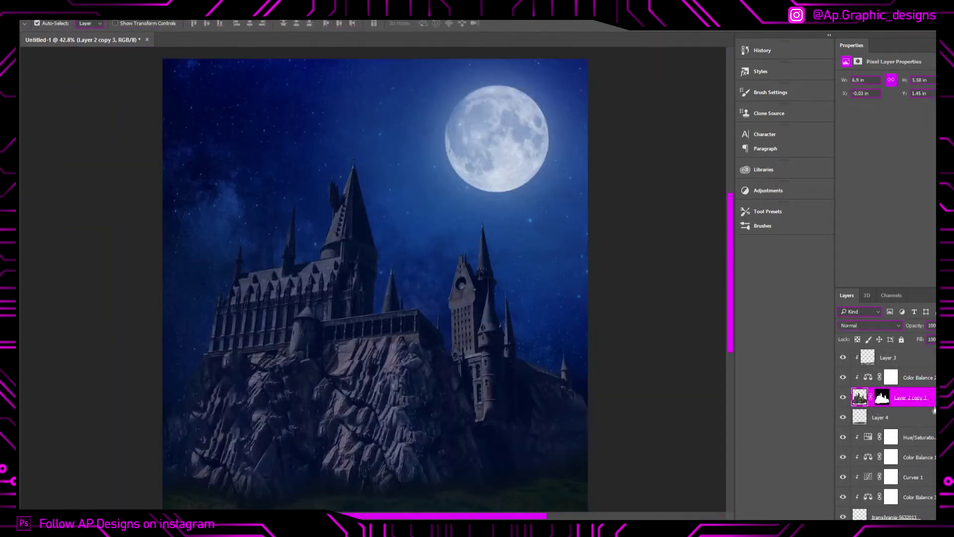
- Duplicate castle layer Layer 2 copy 3 and give the copy an Inner Glow style
double_click(932, 397)
key(Escape)
key(ctrl+j)
double_click(932, 397)
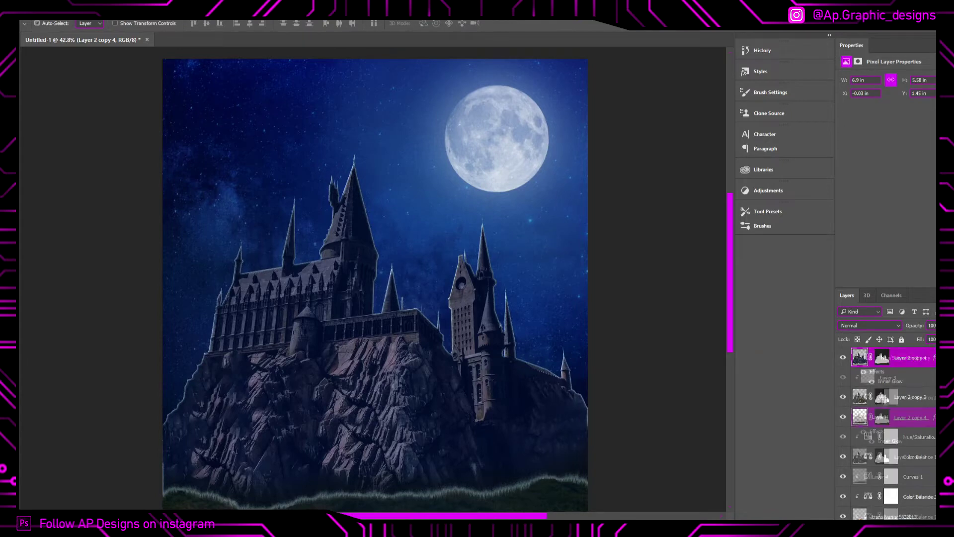
- Zoom out, duplicate castle Layer 7 as a trial copy, then delete Layer 7 copy
key(h)
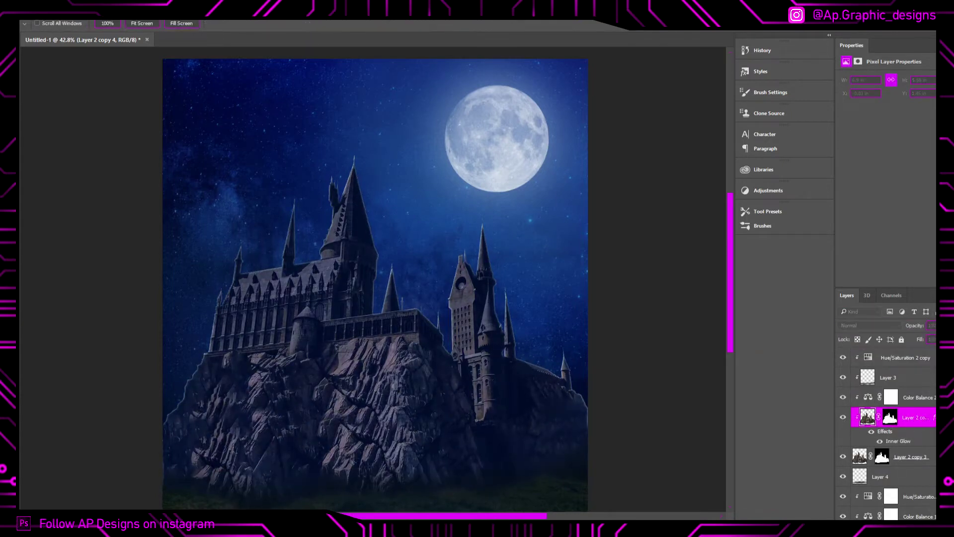
drag(557, 397, 536, 386)
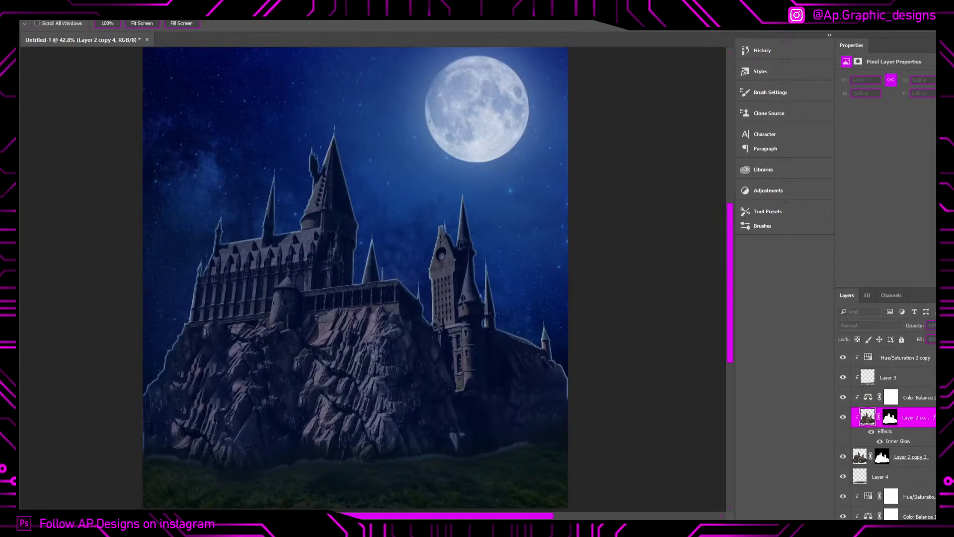
key(ctrl+minus)
key(ctrl+minus)
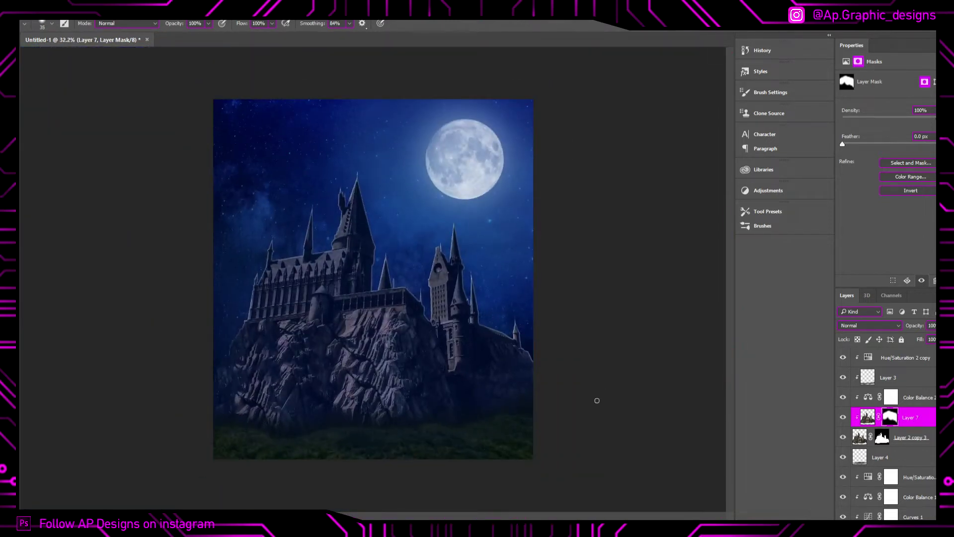
click(911, 441)
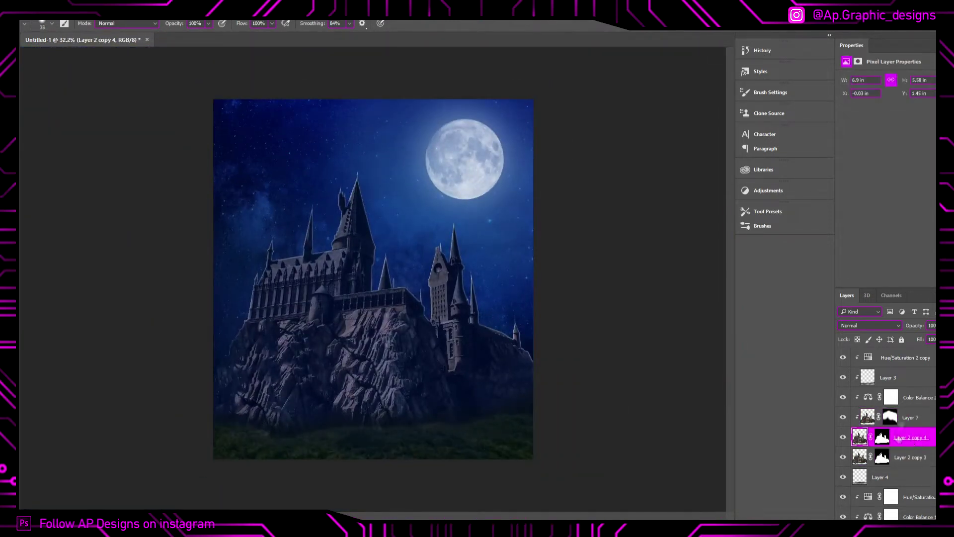
drag(899, 439, 899, 420)
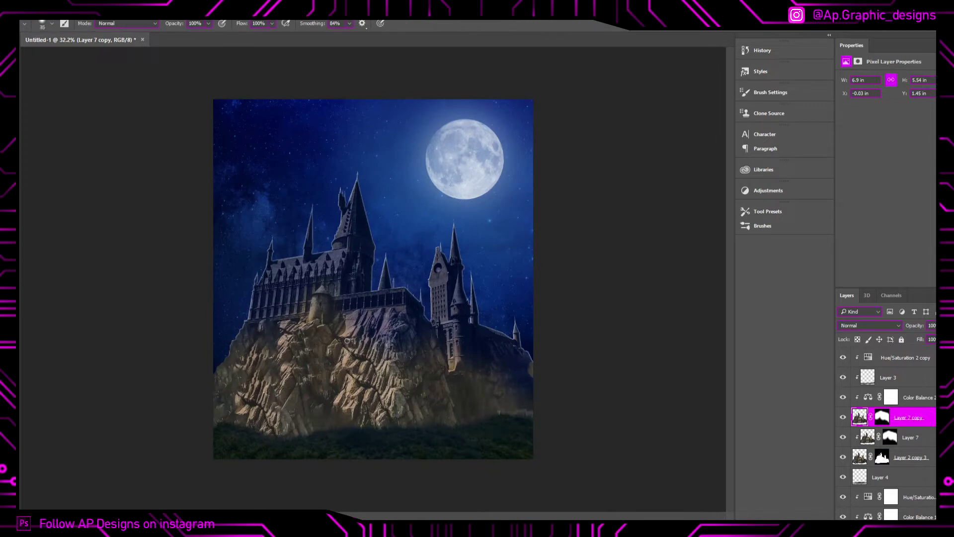
click(883, 418)
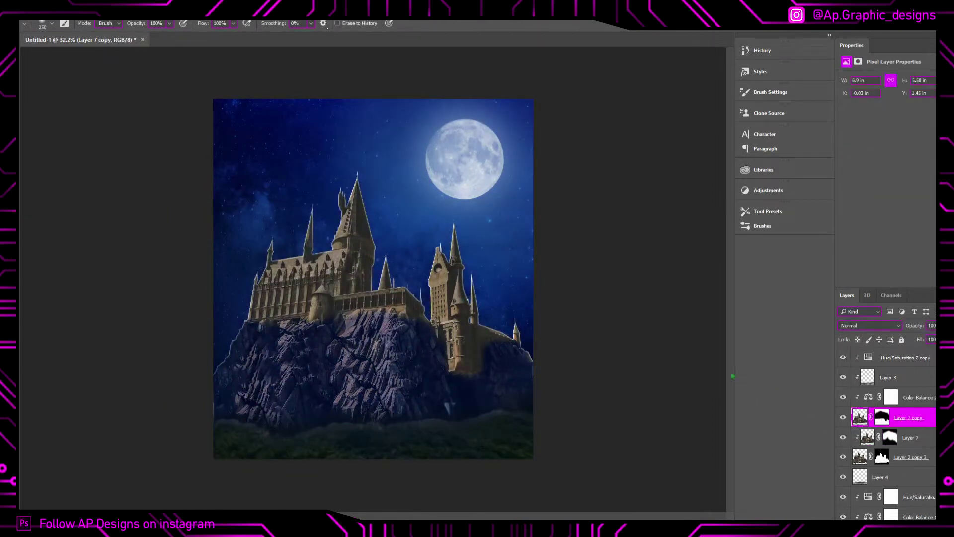
key(Delete)
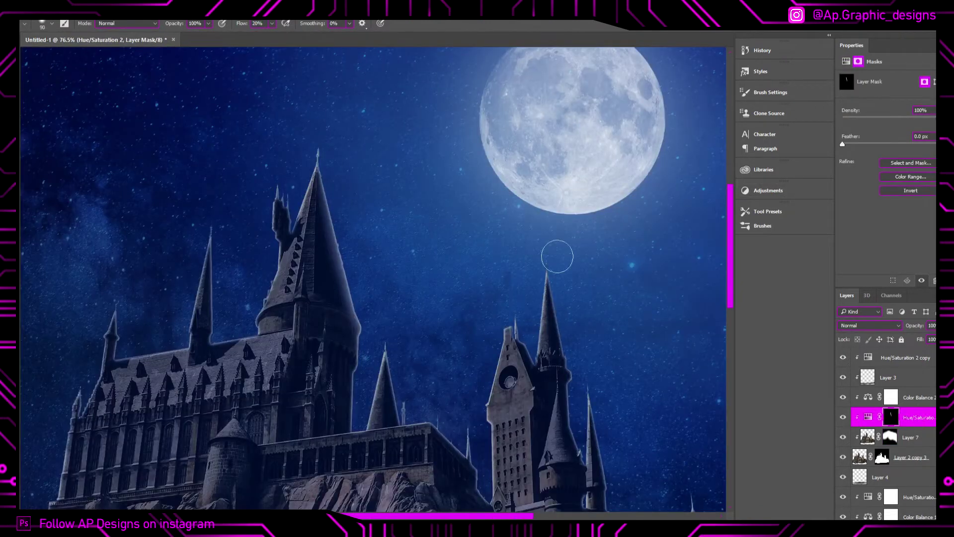
- Paint black on the Hue/Saturation mask to remove the pale tint along the spires
drag(557, 256, 556, 334)
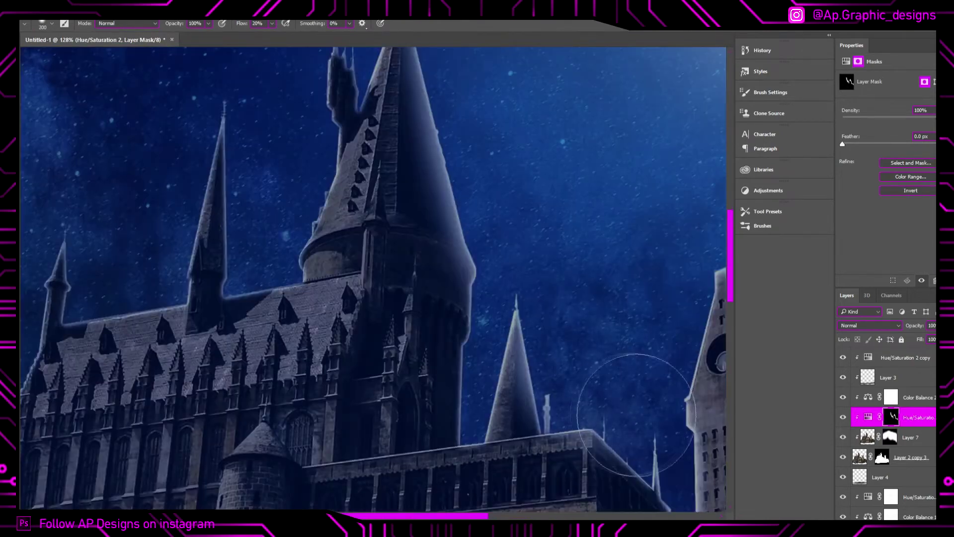
drag(151, 104, 318, 204)
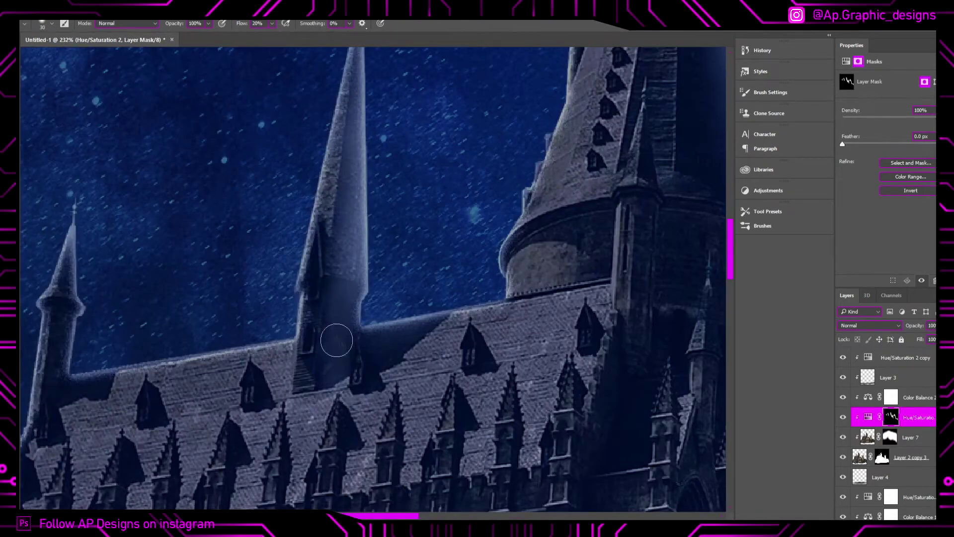
scroll(127, 430, up, 2)
scroll(127, 430, up, 2)
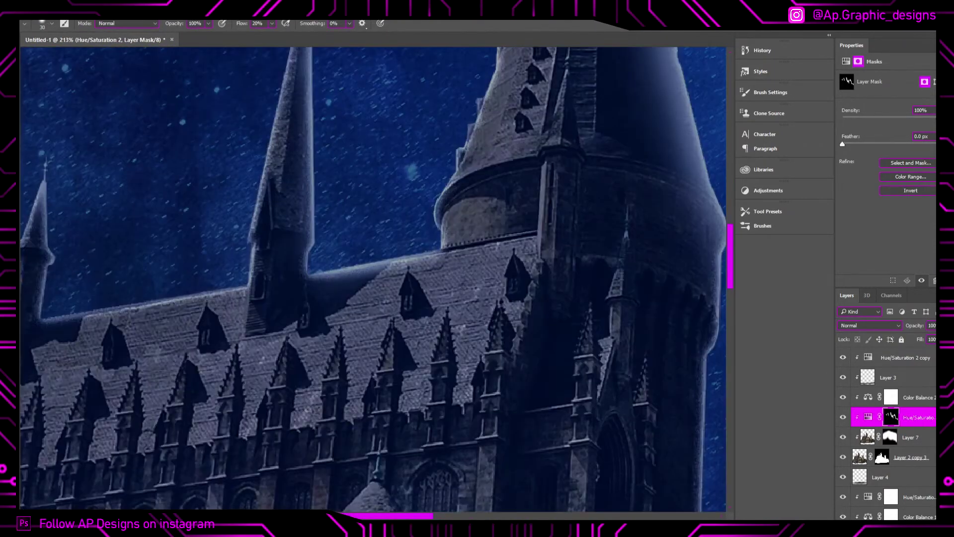
scroll(126, 430, up, 1)
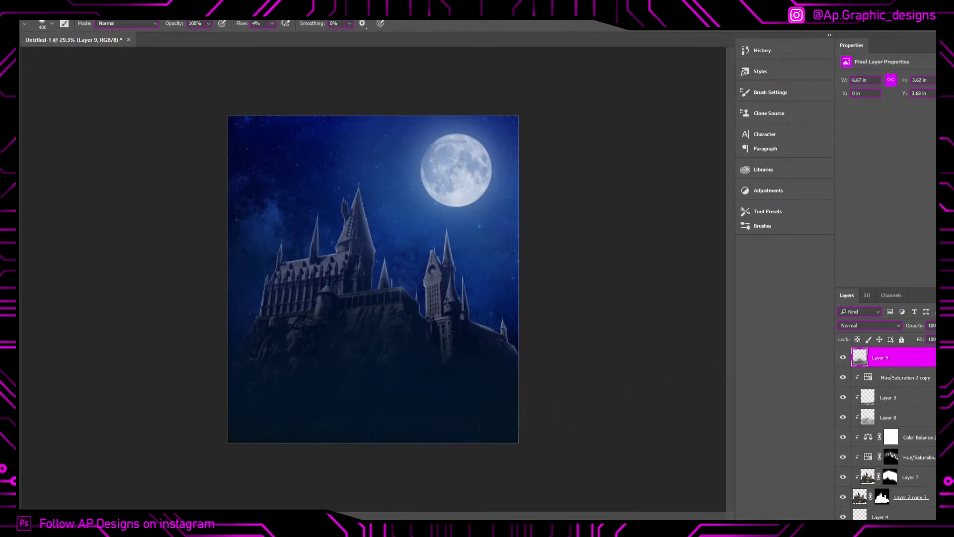
- Hide Layer 9, select Layer 4, and add a new empty layer above it
key(v)
click(843, 358)
click(851, 398)
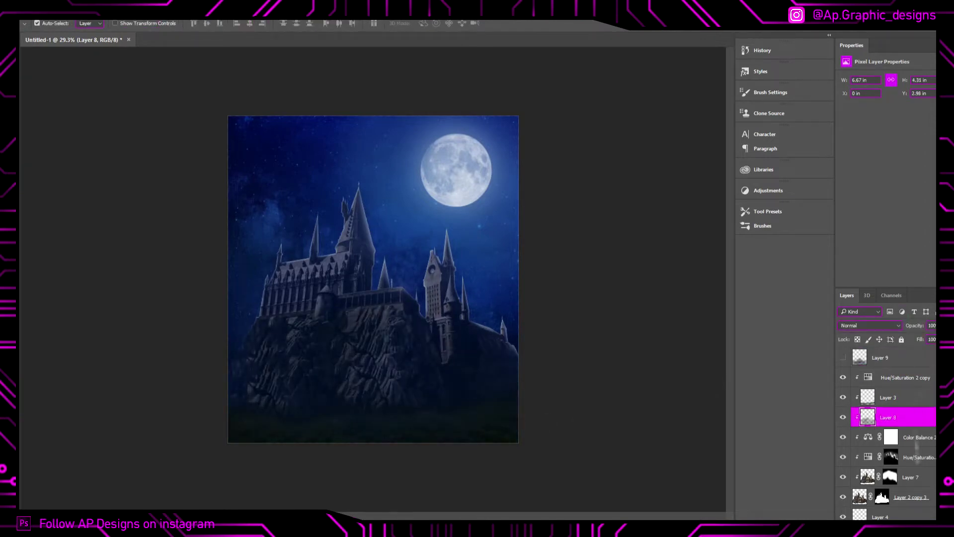
key(alt+bracketleft)
key(alt+bracketleft)
key(alt+bracketleft)
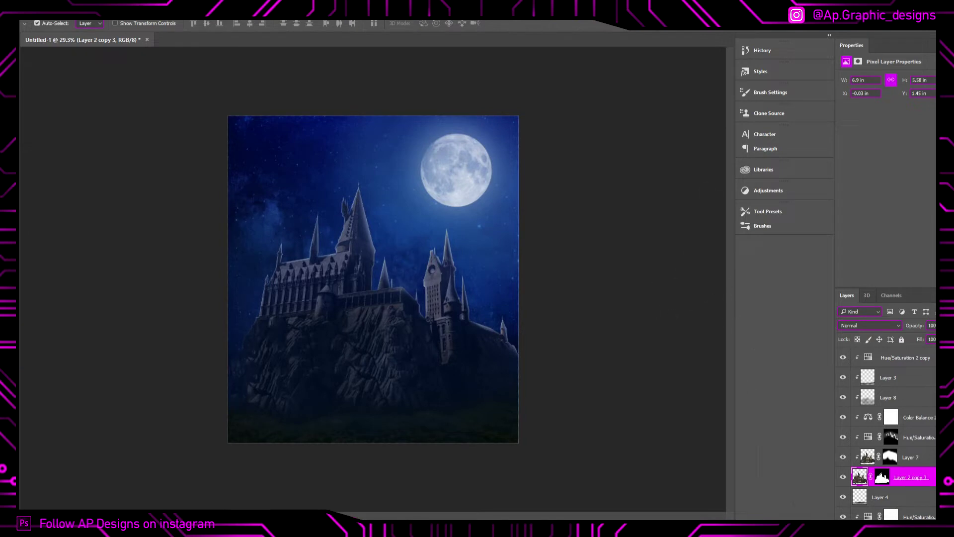
key(alt+bracketright)
key(alt+bracketright)
key(alt+bracketright)
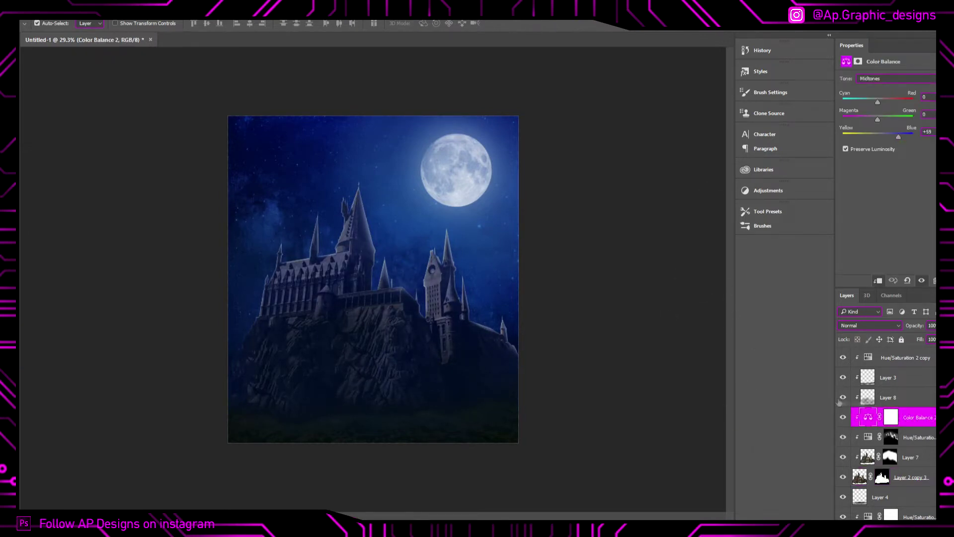
scroll(839, 402, down, 2)
click(899, 417)
key(ctrl+shift+alt+n)
key(b)
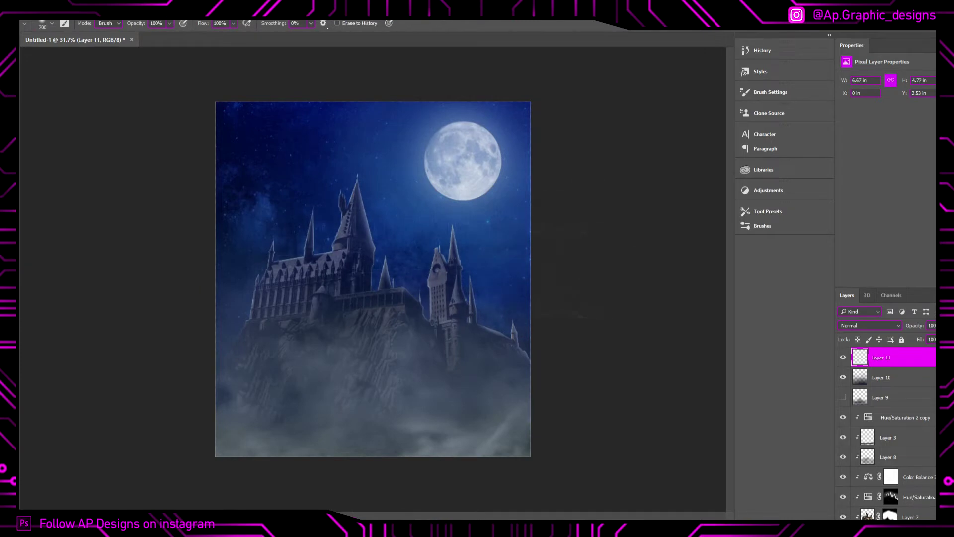
- Set the fog layer to Hard Light and size and position the tree with Free Transform
key(shift+plus)
key(ctrl+t)
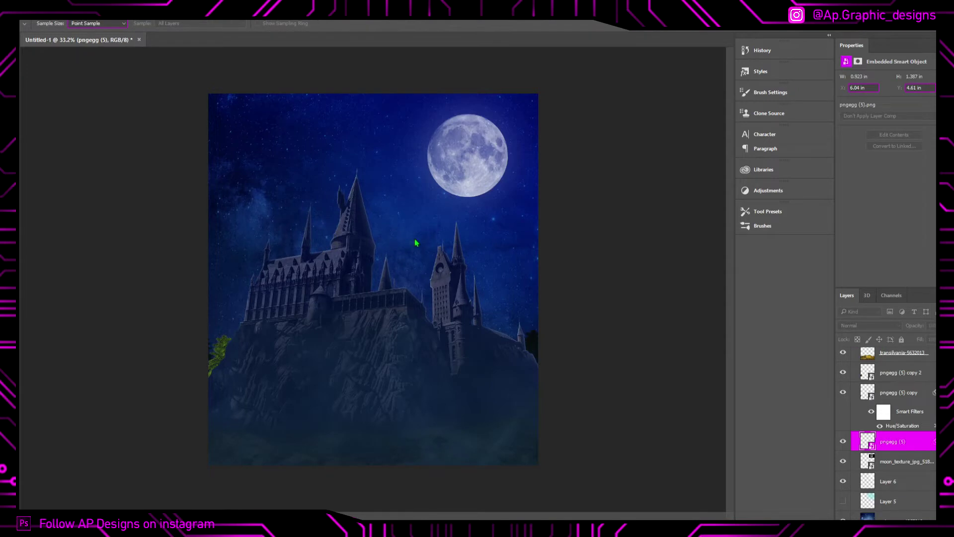
key(Return)
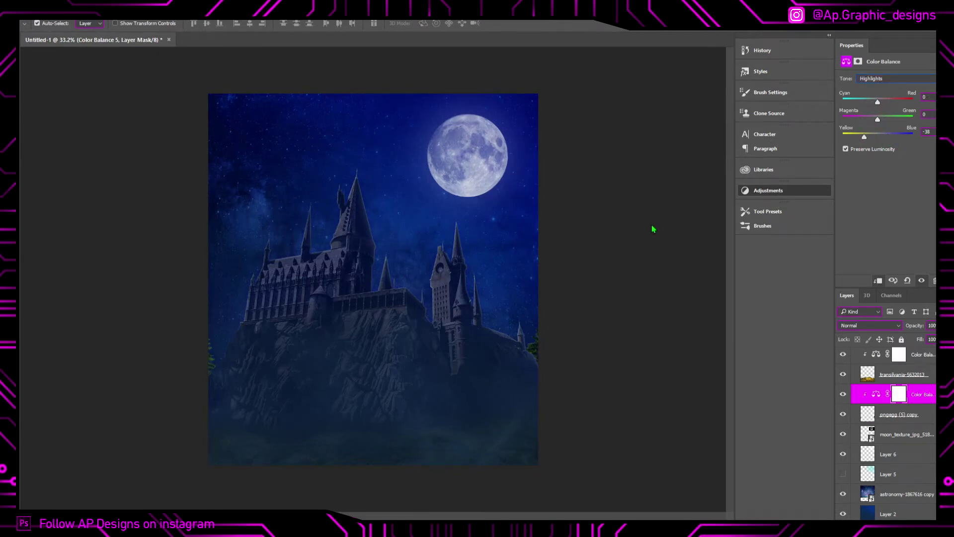
- Add a new layer and sample a colour from the pngegg (5) copy tree layer
key(ctrl+shift+alt+n)
key(b)
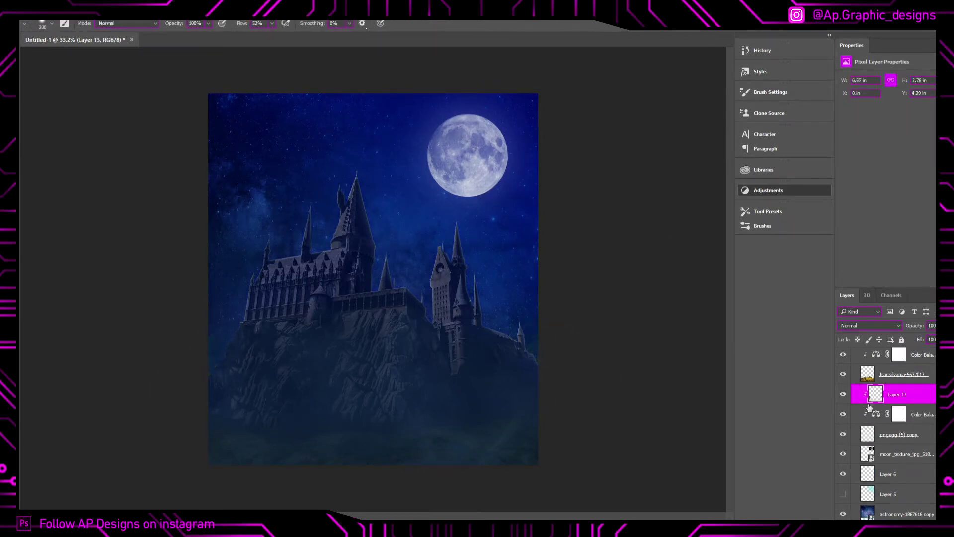
click(847, 435)
key(i)
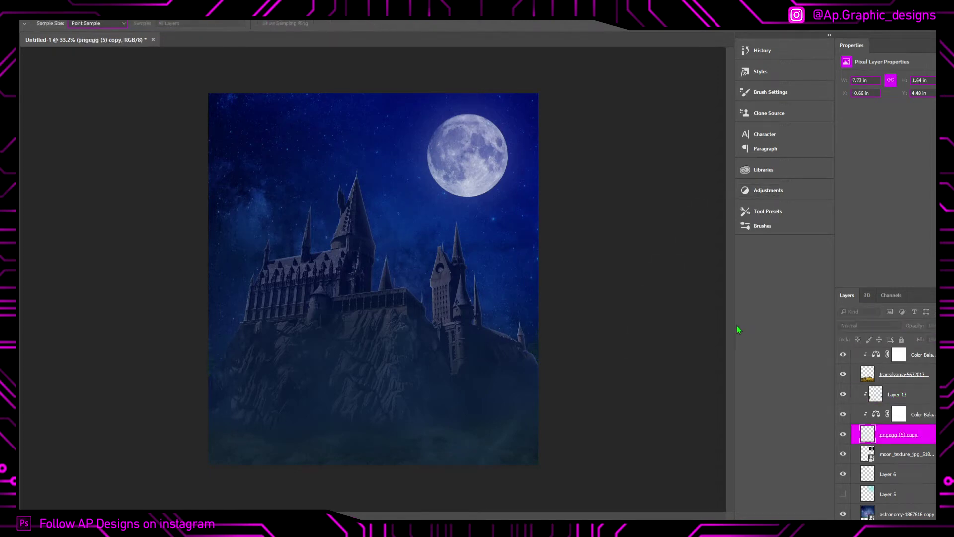
key(b)
scroll(610, 356, up, 2)
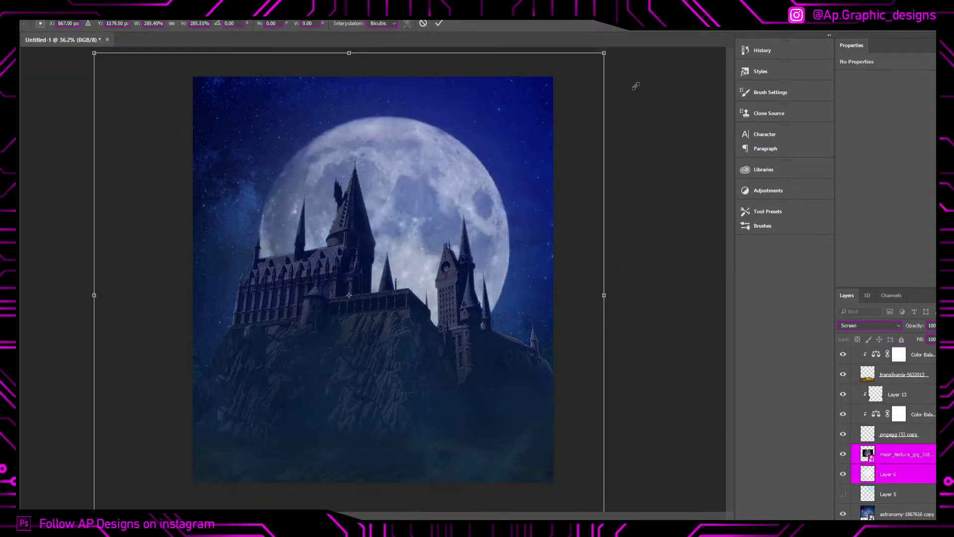
drag(405, 251, 395, 245)
drag(201, 150, 209, 138)
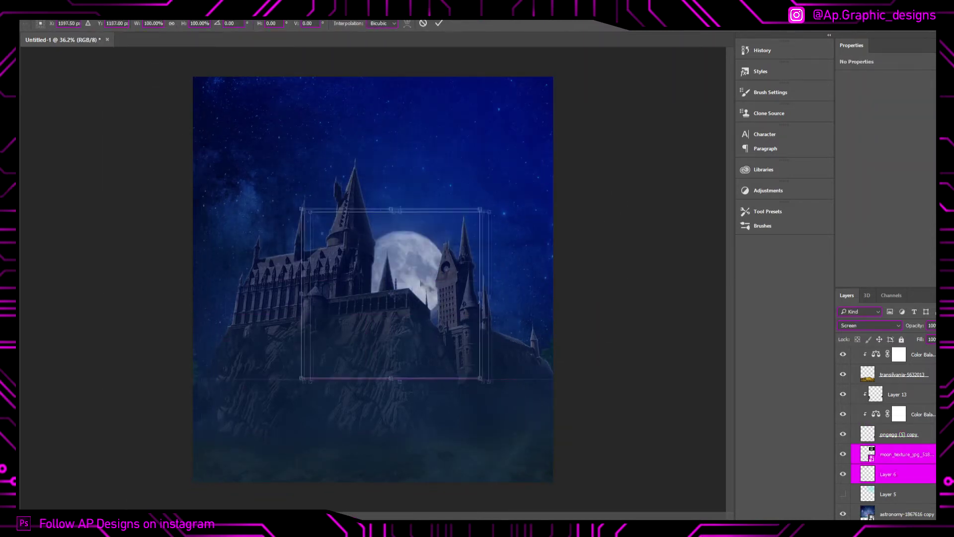
key(Return)
key(b)
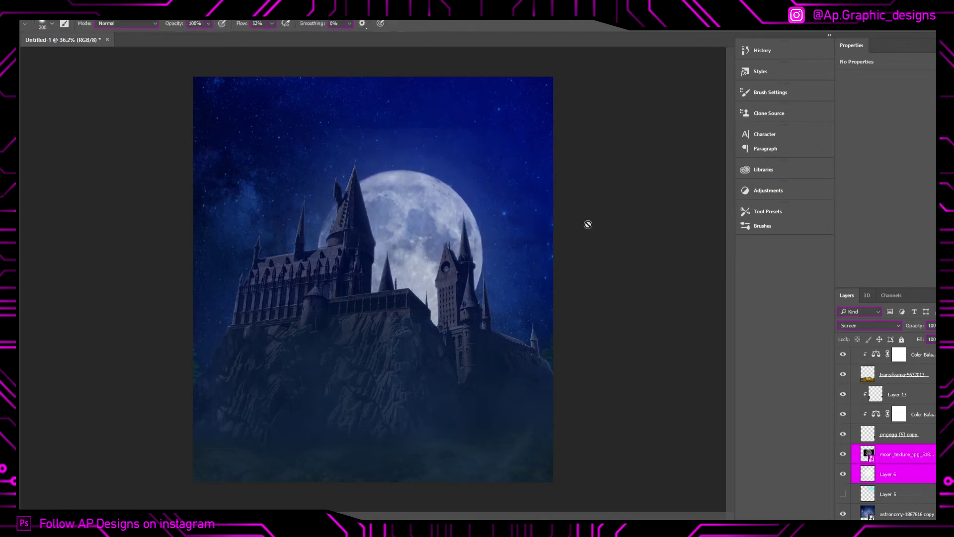
click(889, 473)
key(ctrl+t)
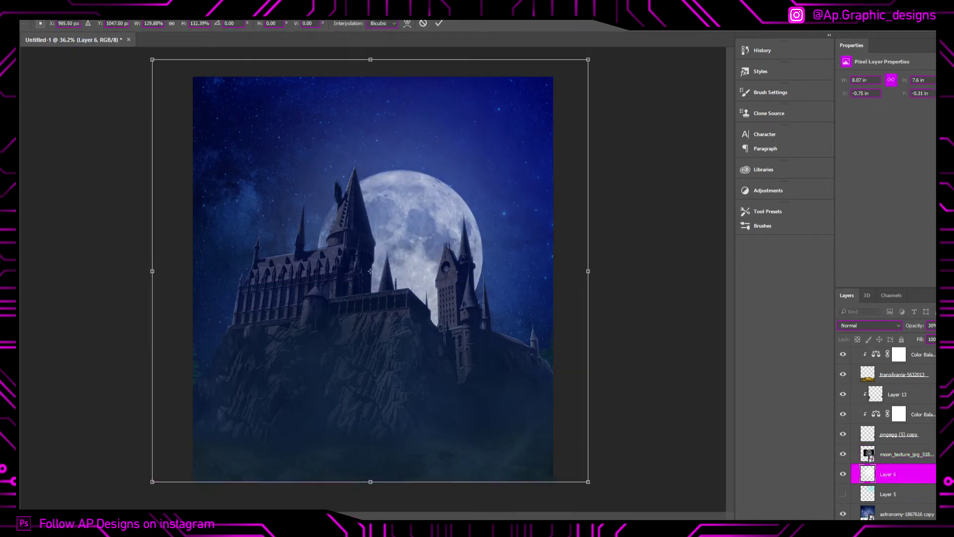
key(Escape)
key(e)
scroll(889, 438, down, 5)
click(919, 426)
click(917, 446)
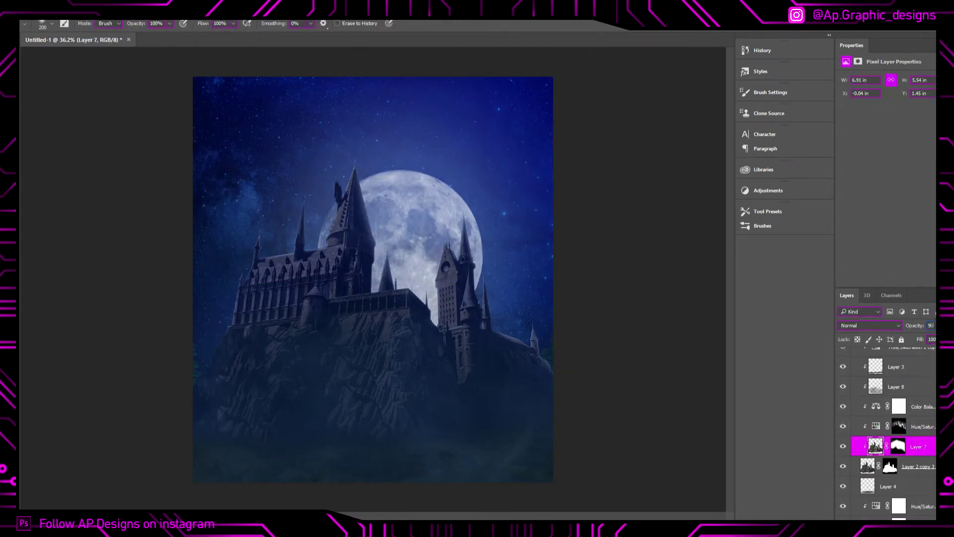
key(v)
click(72, 87)
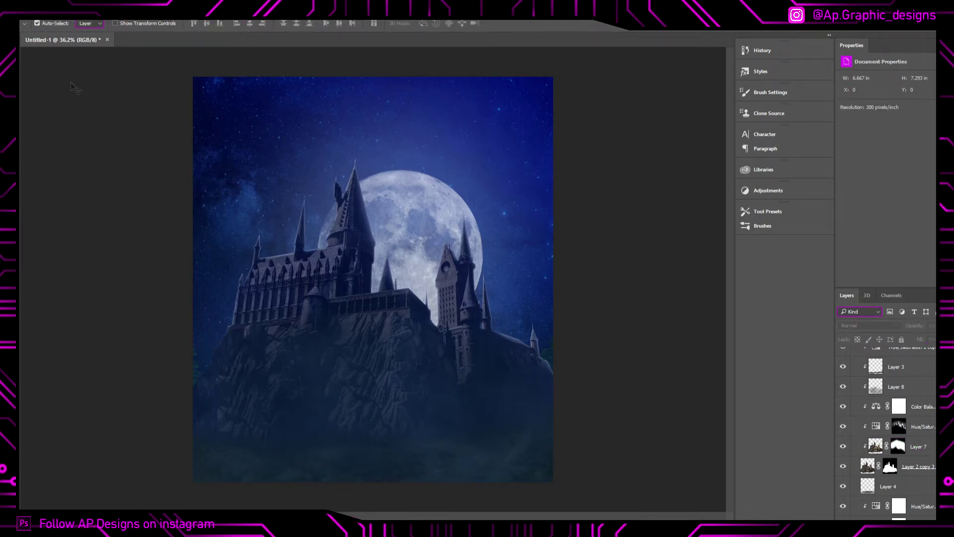
- Flip castle Group 1 horizontally so the moon sits on the left
key(ctrl+t)
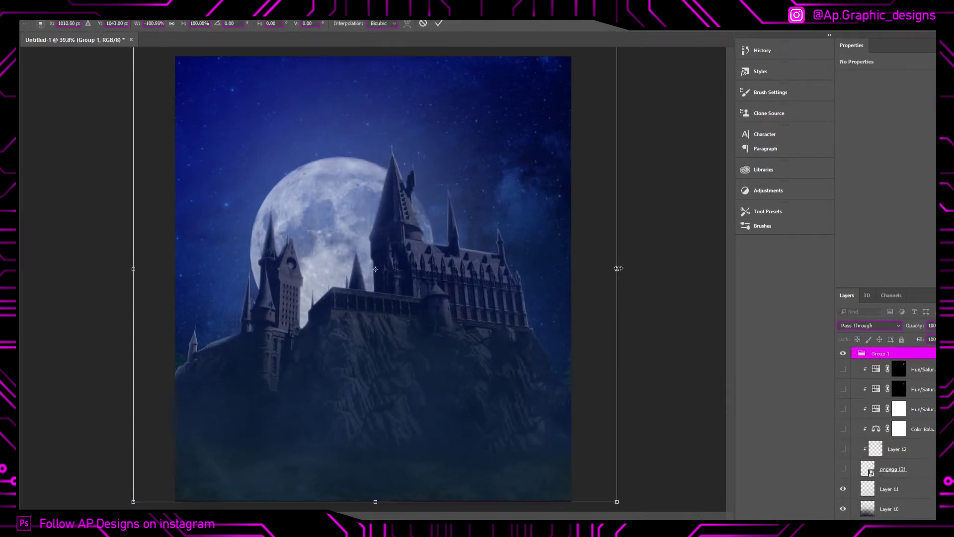
key(Return)
key(ctrl+t)
- Place the flying car top-left and the rotated, enlarged pngegg (5) image top-right
key(Return)
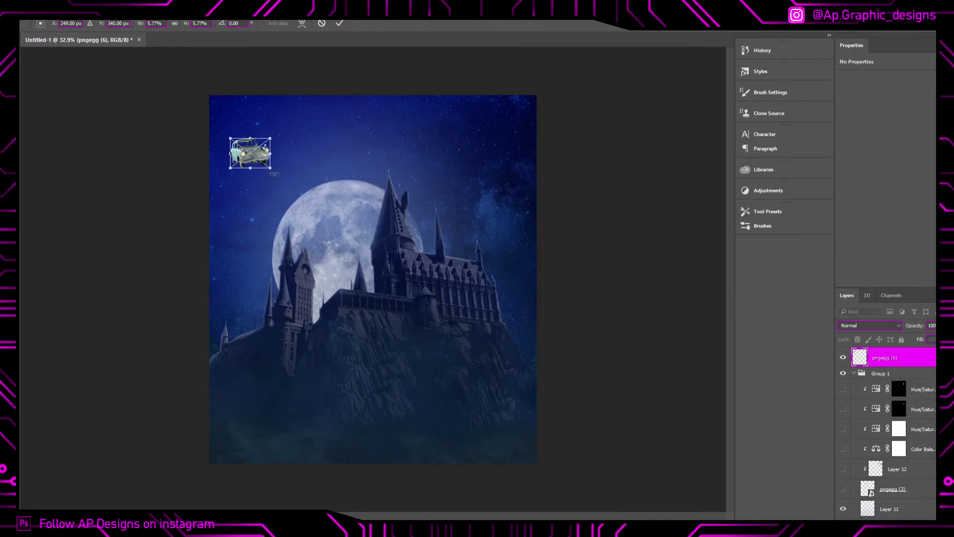
drag(255, 158, 254, 159)
key(Return)
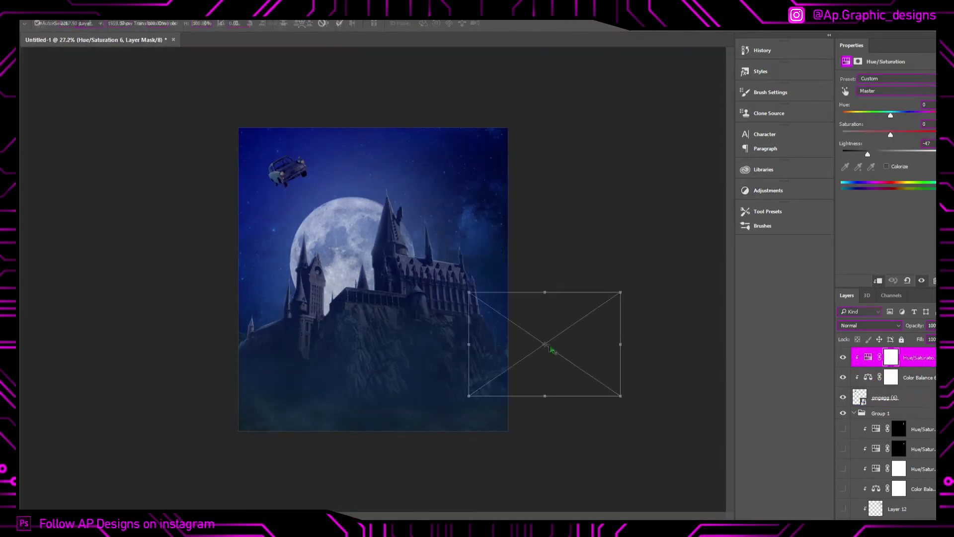
mouse_move(550, 349)
mouse_down()
mouse_move(508, 165)
mouse_move(539, 204)
mouse_up()
key(Return)
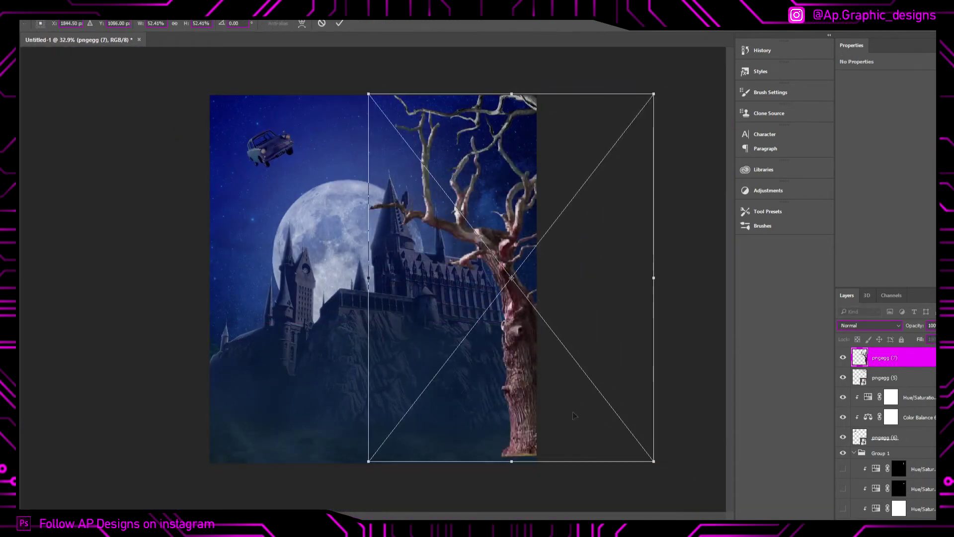
- Scale and position the bare tree to cover the right edge
drag(571, 472, 615, 511)
mouse_move(703, 144)
mouse_down()
mouse_move(679, 180)
mouse_move(720, 55)
mouse_up()
key(Return)
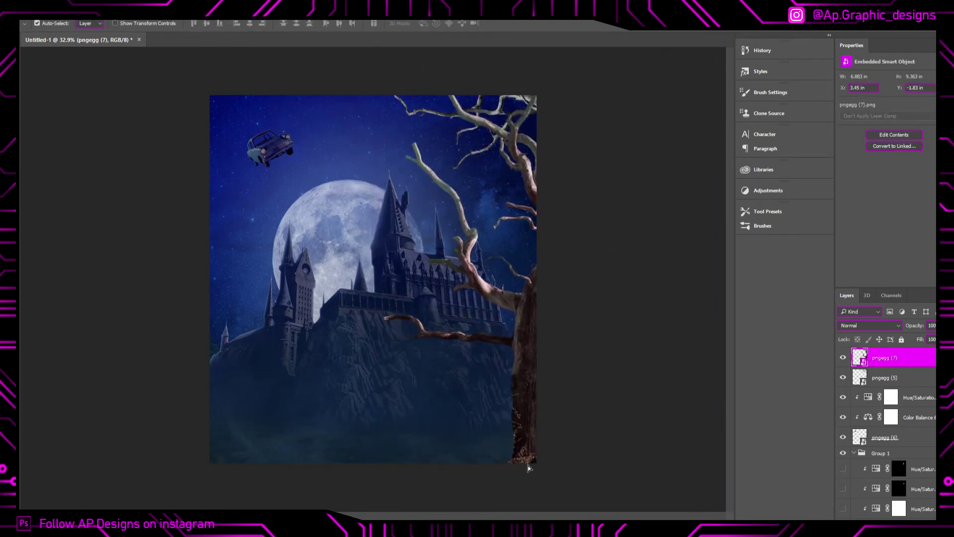
- Add a clipped Color Balance shifting the tree's midtones and shadows toward teal and blue
click(768, 190)
mouse_move(878, 137)
mouse_down()
mouse_move(902, 137)
mouse_move(895, 121)
mouse_move(881, 139)
mouse_up()
click(889, 78)
click(874, 71)
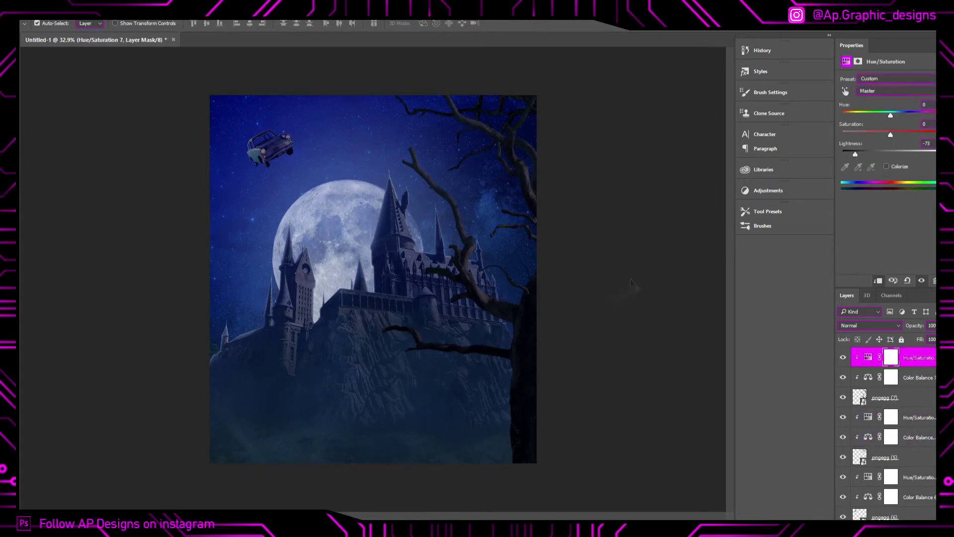
click(884, 398)
key(h)
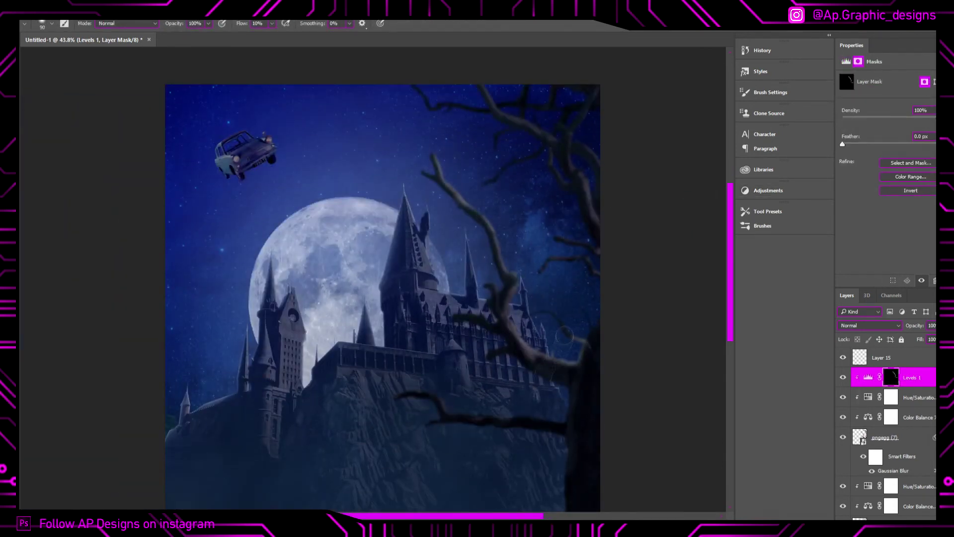
- Zoom in and out over the tree branches while revealing Levels 1 through its mask
scroll(563, 336, down, 3)
scroll(519, 358, up, 2)
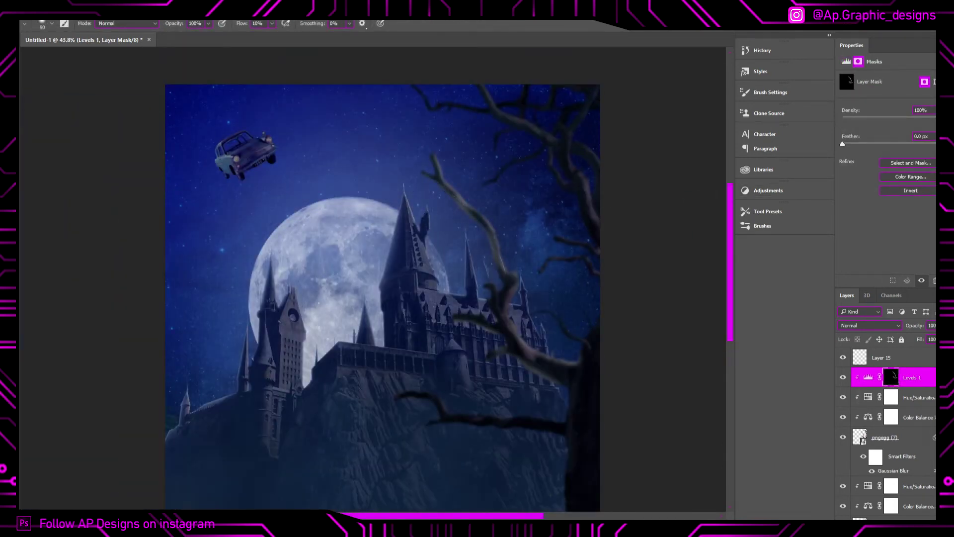
scroll(435, 166, down, 1)
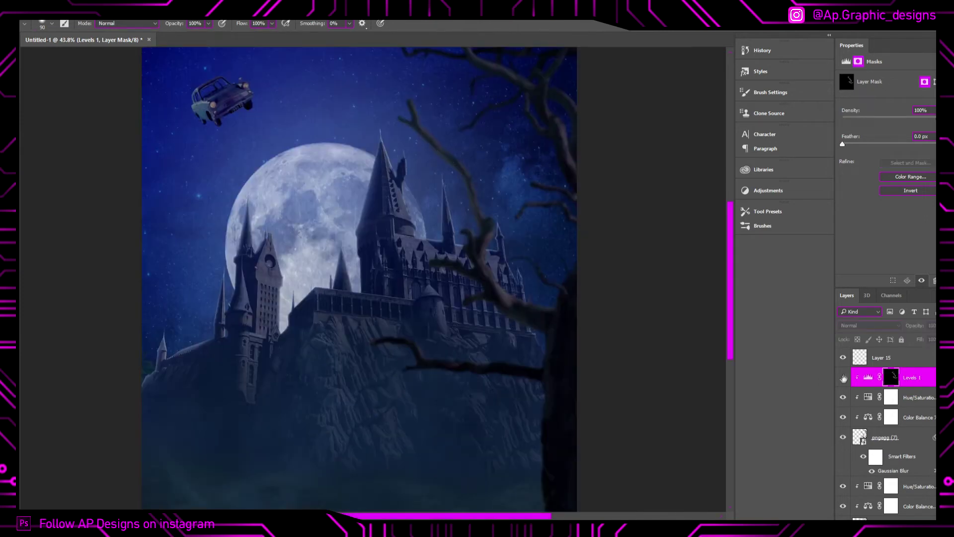
scroll(378, 248, down, 2)
scroll(325, 342, up, 4)
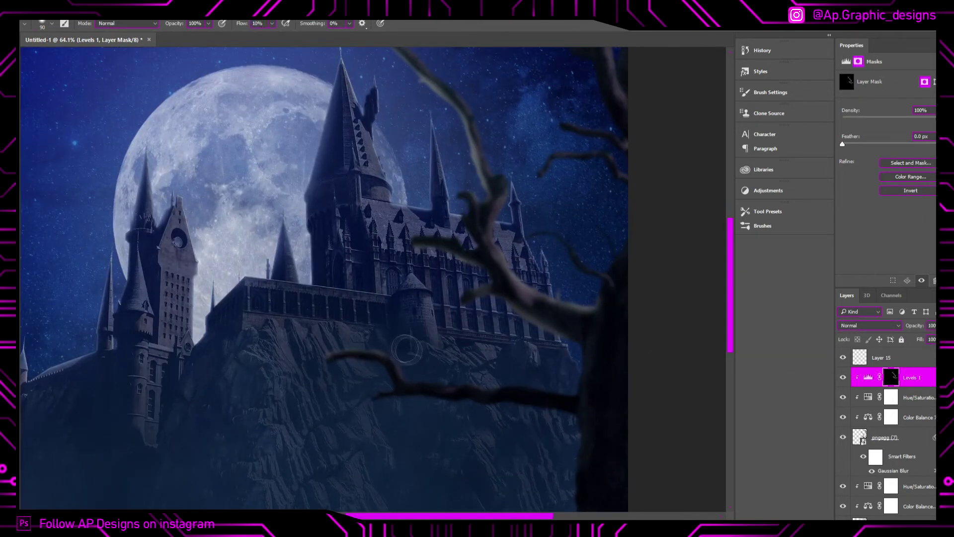
scroll(560, 393, down, 3)
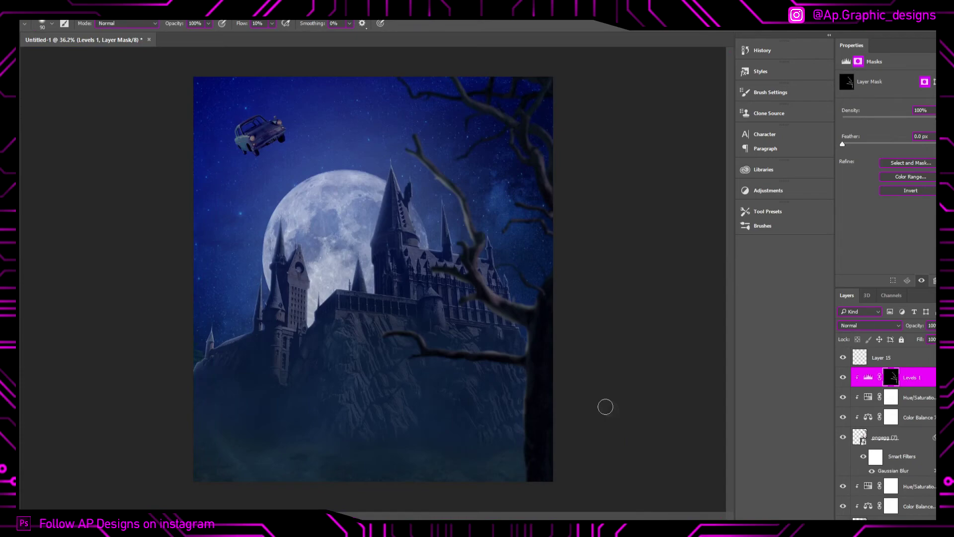
scroll(504, 298, up, 3)
scroll(546, 299, up, 5)
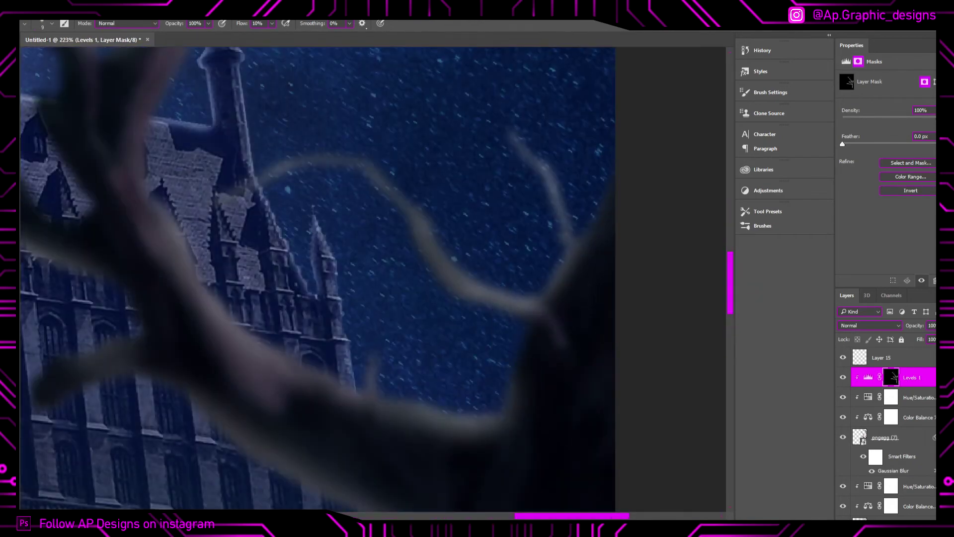
scroll(600, 317, down, 2)
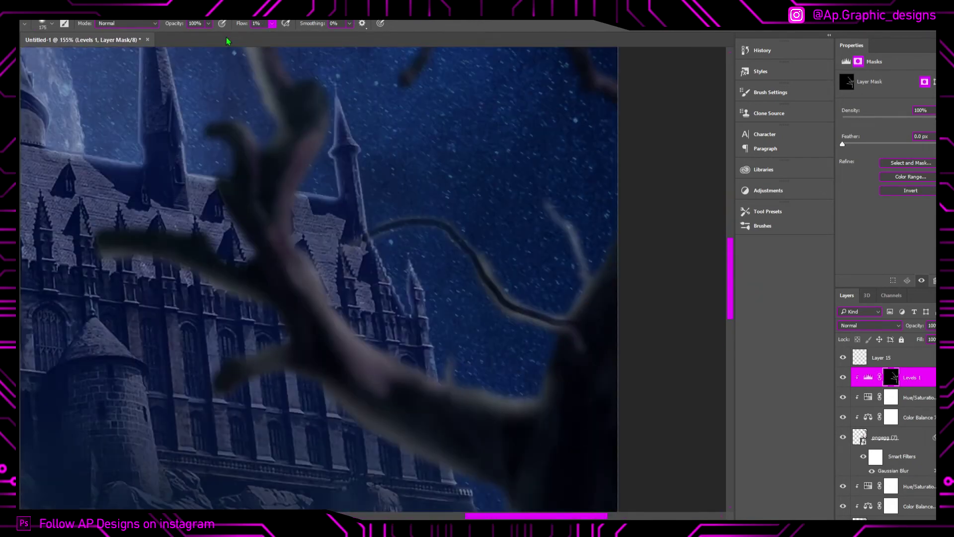
scroll(631, 328, down, 3)
scroll(537, 183, up, 4)
scroll(540, 222, down, 4)
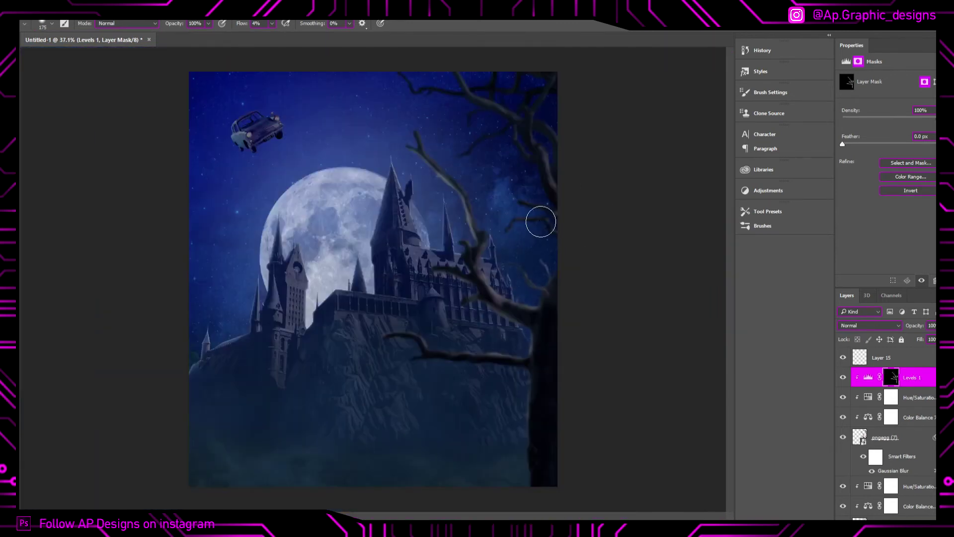
key(alt+bracketleft)
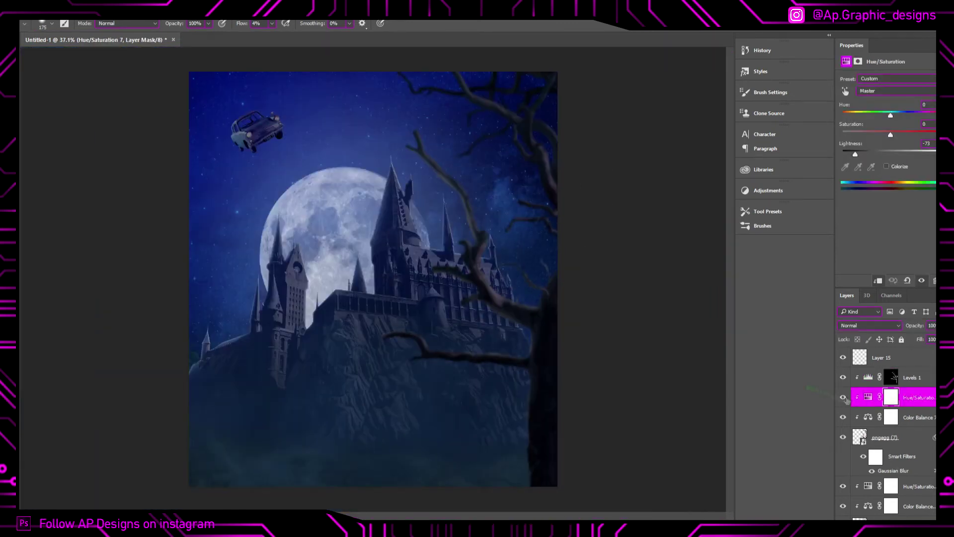
- Add a colorized Hue/Saturation layer with Lightness +88 and an inverted mask
scroll(627, 303, down, 1)
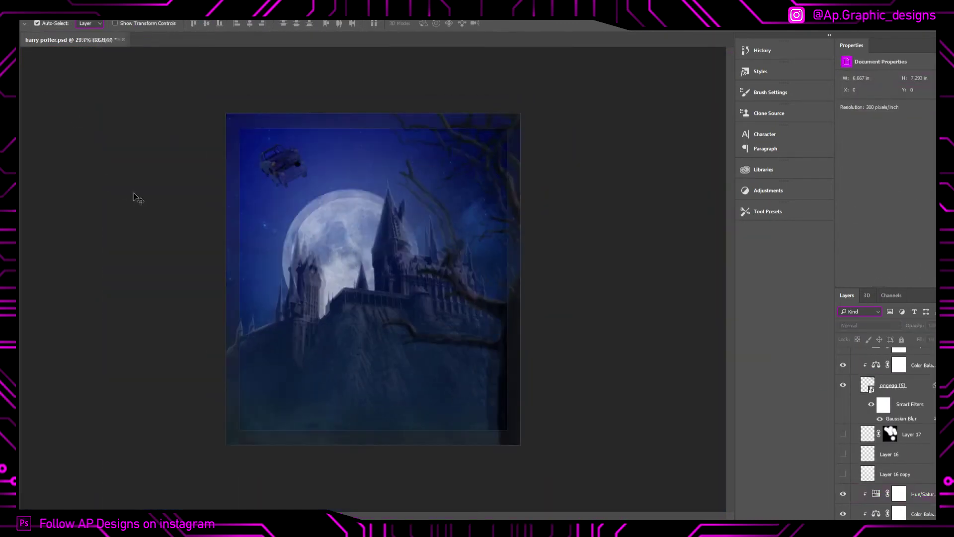
click(767, 190)
click(886, 166)
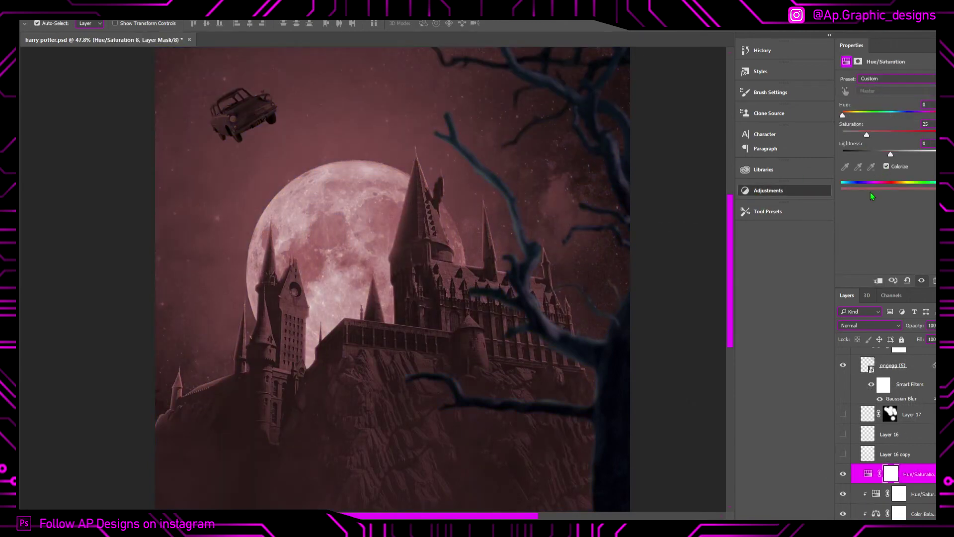
drag(858, 154, 933, 154)
key(ctrl+i)
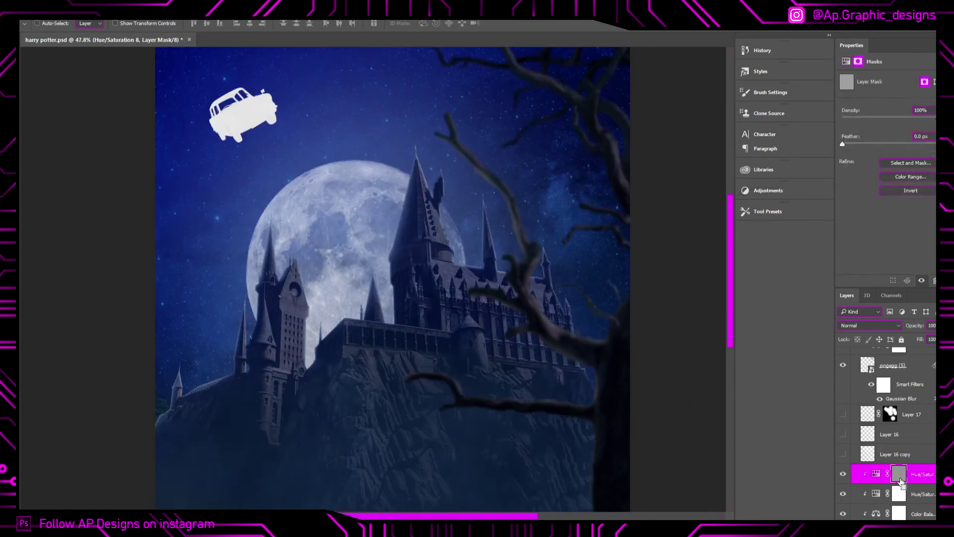
- Paint white on the mask along the flying car's top and lower edges
scroll(227, 243, up, 5)
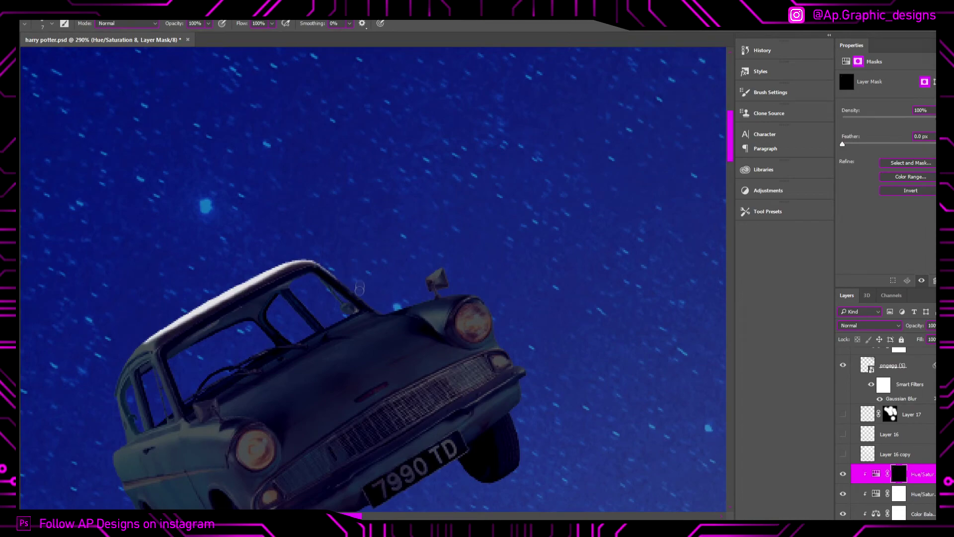
scroll(514, 413, up, 3)
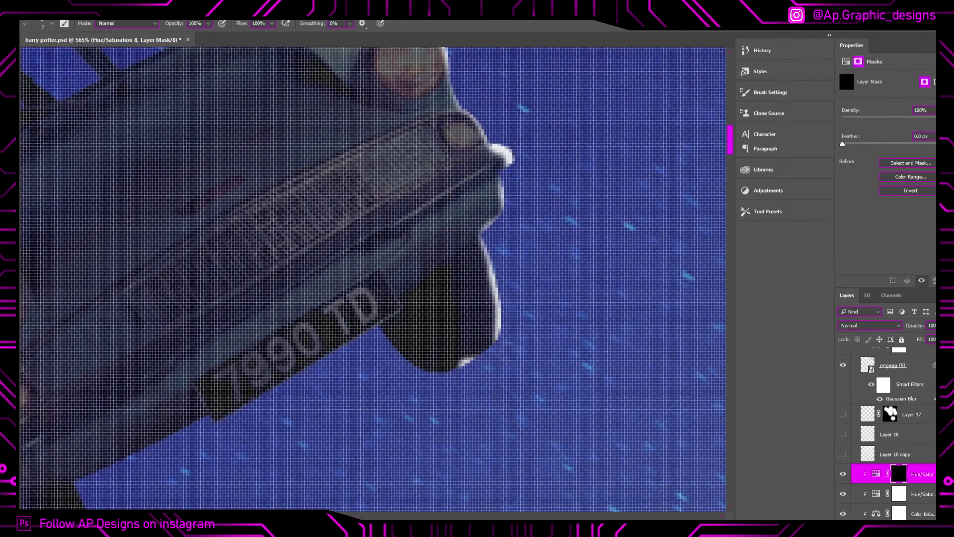
key(ctrl+0)
scroll(408, 244, up, 10)
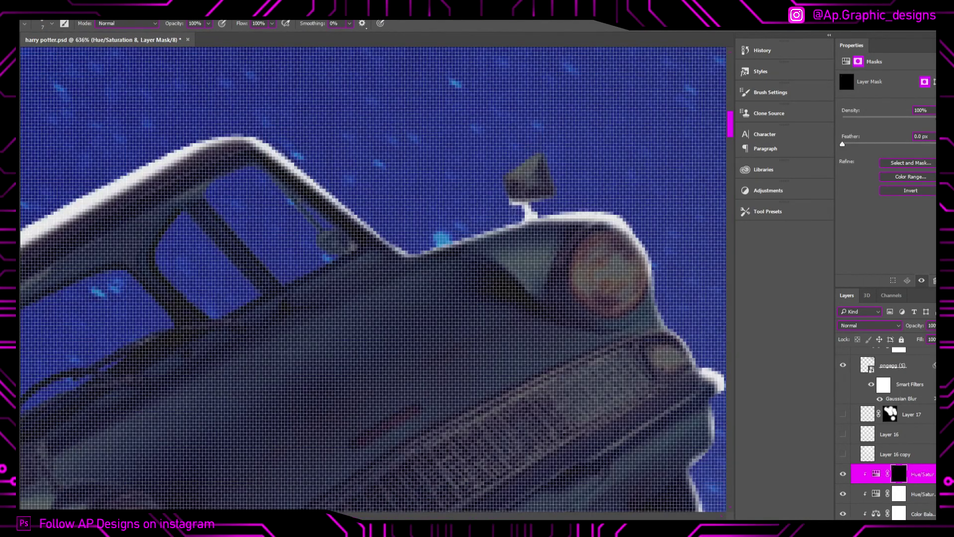
scroll(543, 167, up, 5)
drag(527, 144, 464, 236)
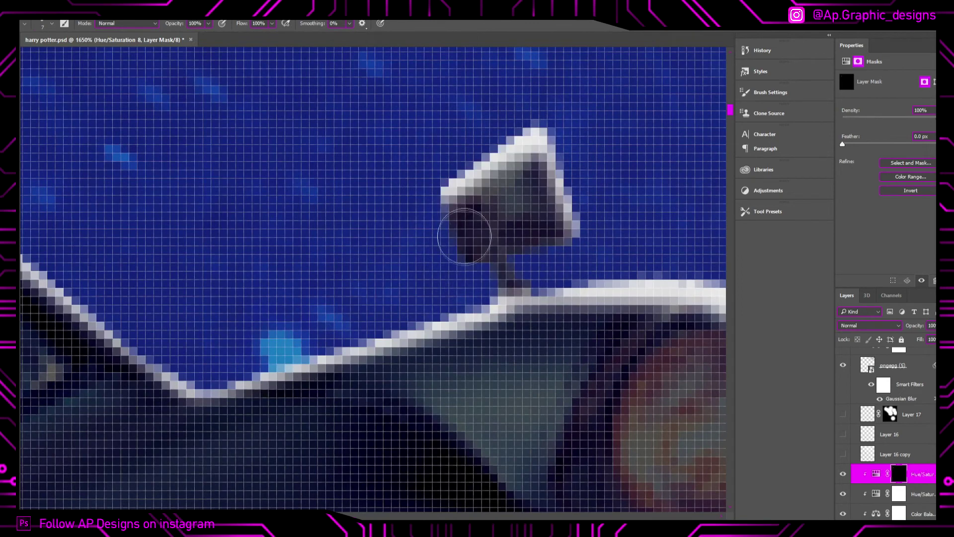
drag(578, 235, 516, 298)
key(ctrl+0)
scroll(346, 154, up, 8)
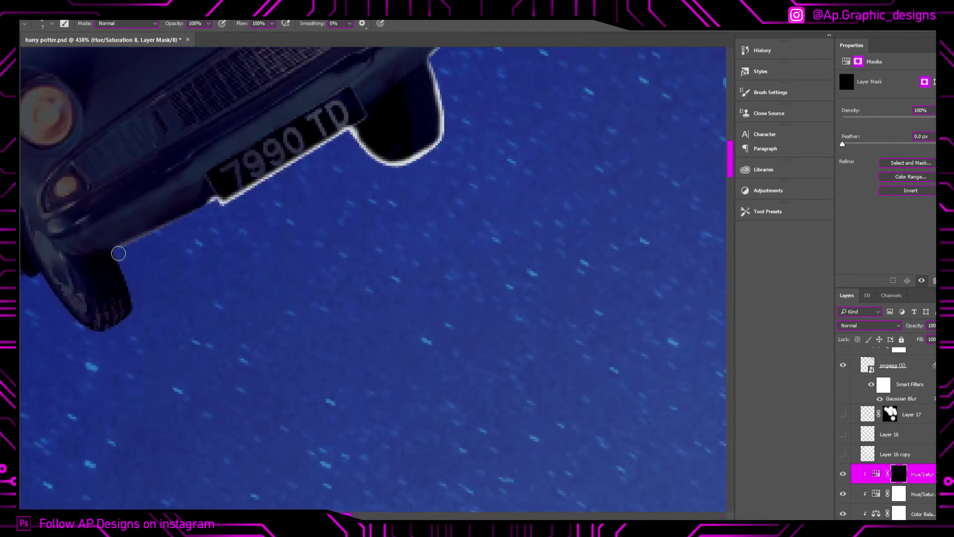
key(ctrl+0)
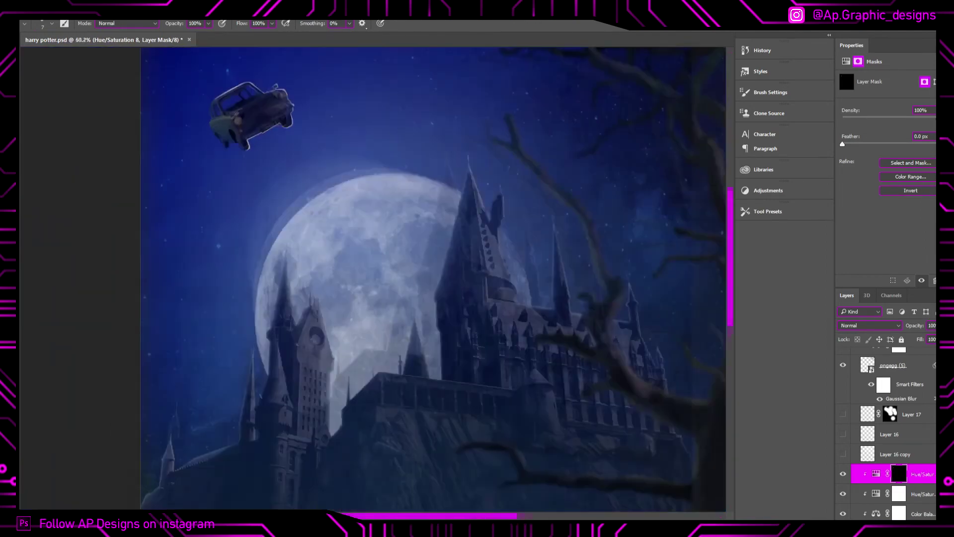
scroll(238, 149, up, 10)
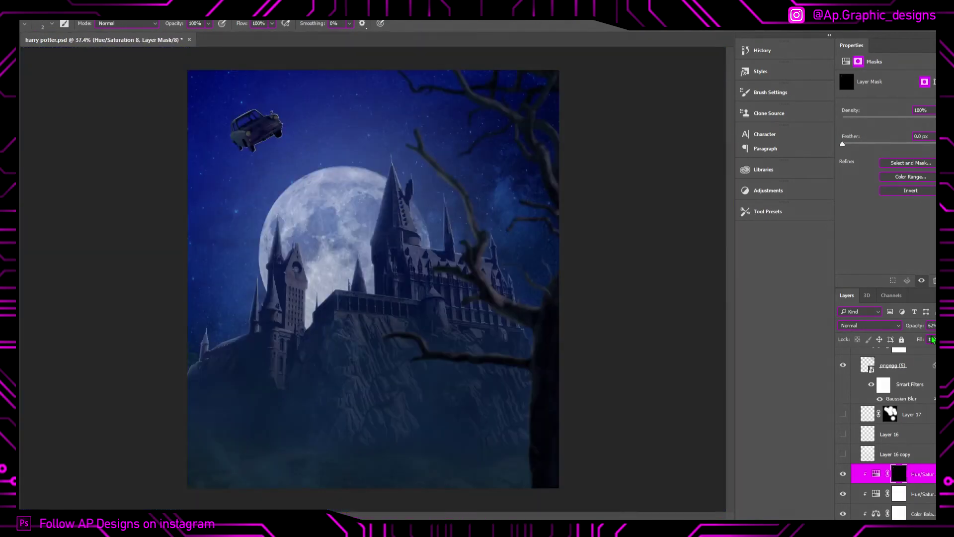
click(933, 475)
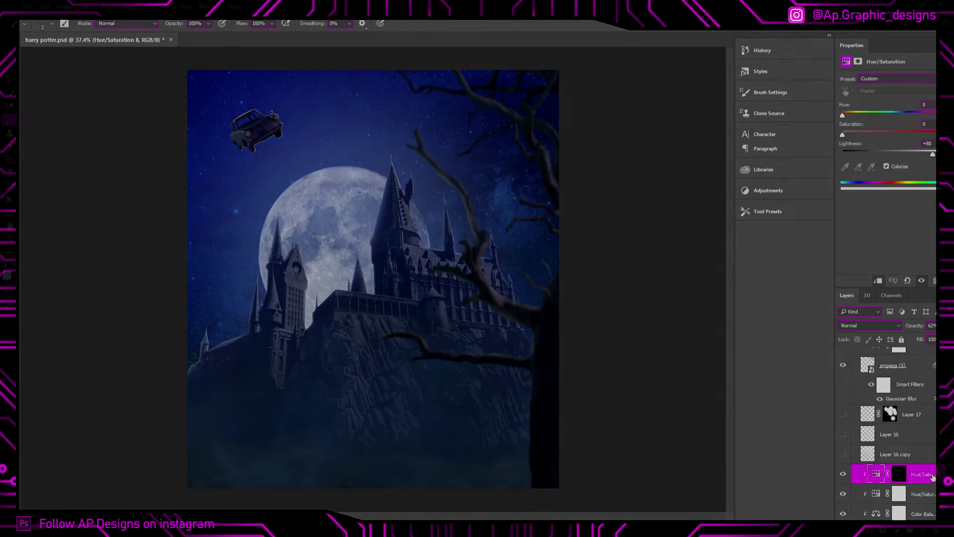